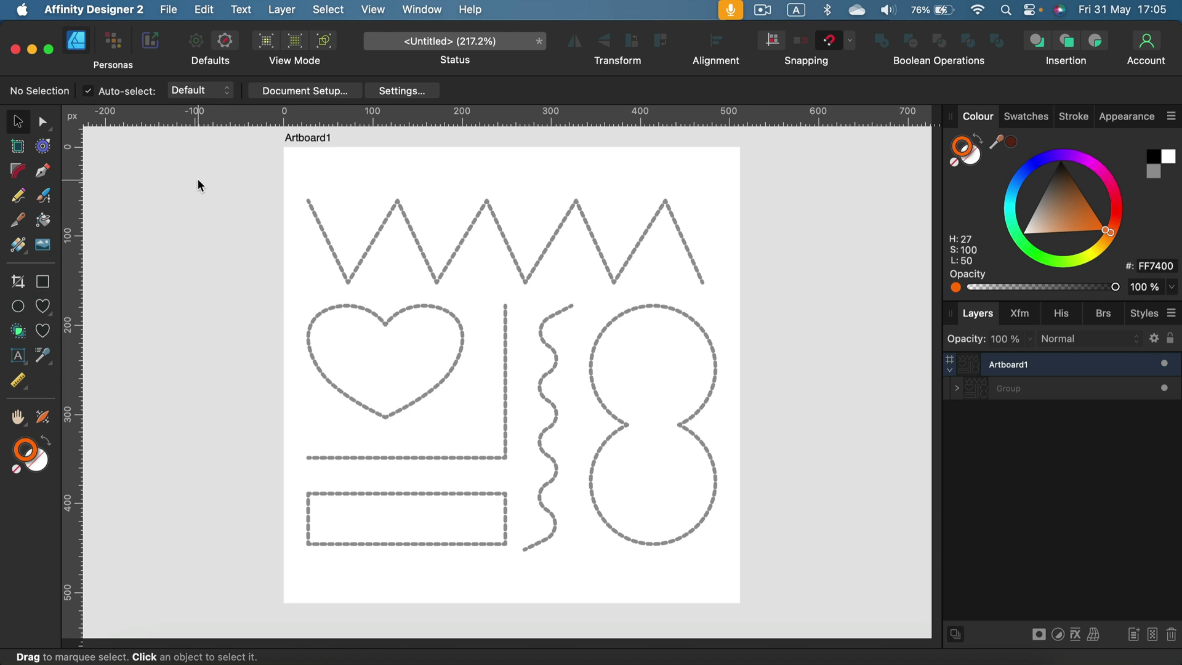
# Set the Pencil to an orange (FF7400) 2 pt stroke, leaving Controller on None
pyautogui.click(19, 194)
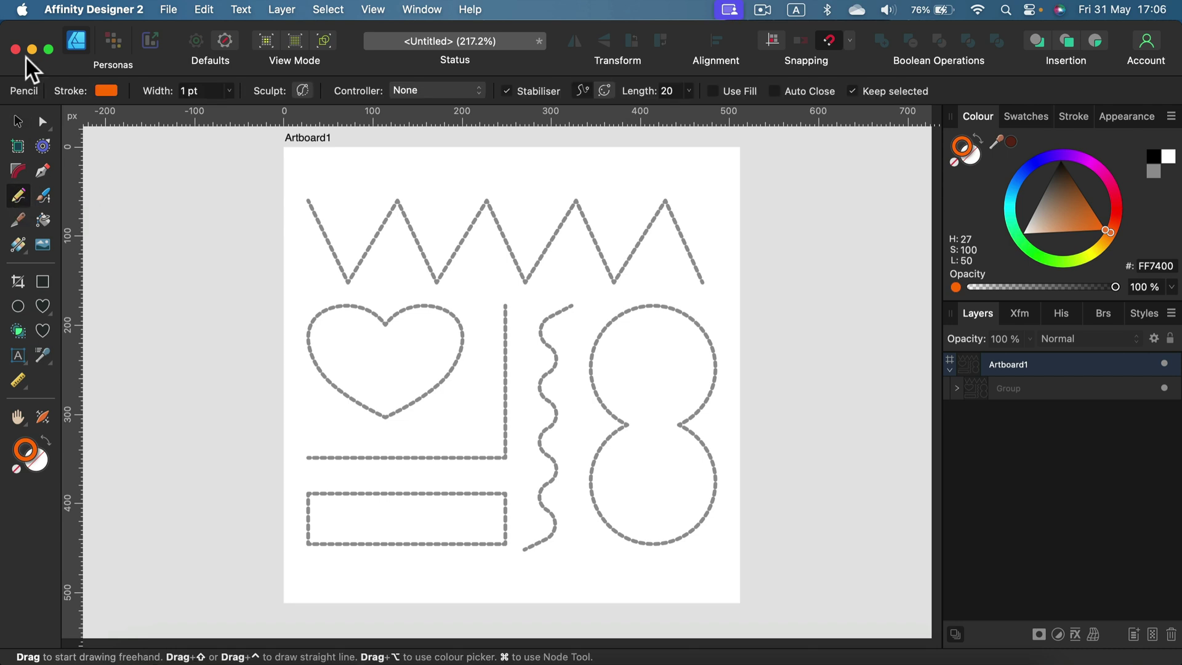
pyautogui.click(107, 90)
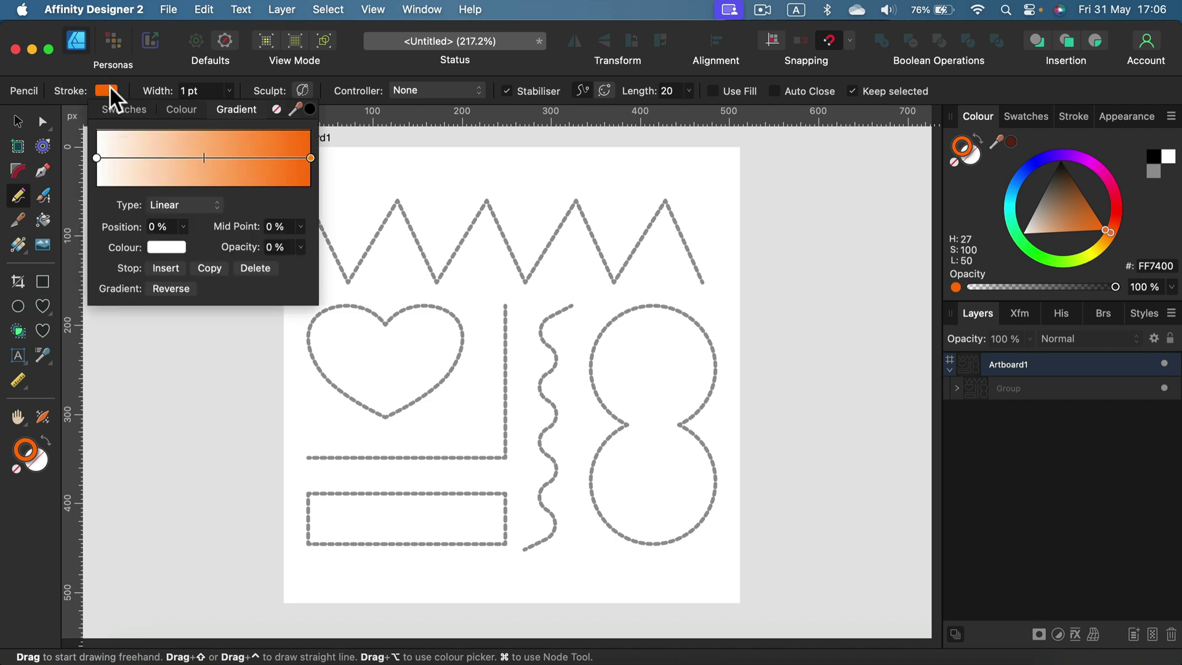
pyautogui.click(175, 109)
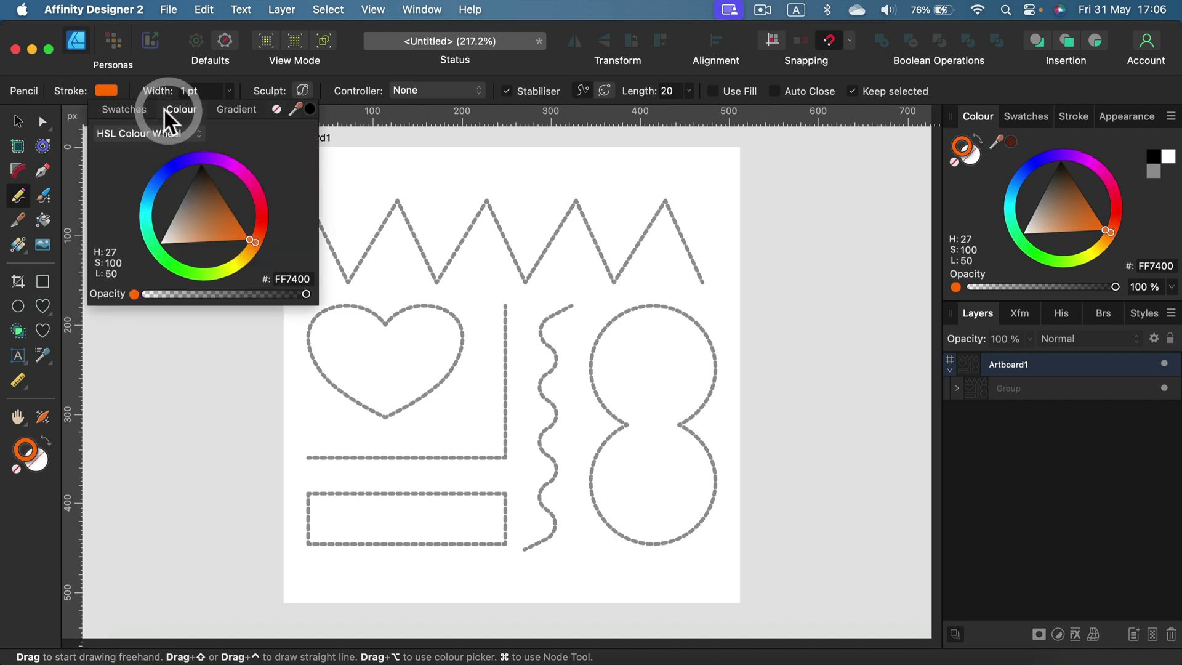
pyautogui.click(158, 81)
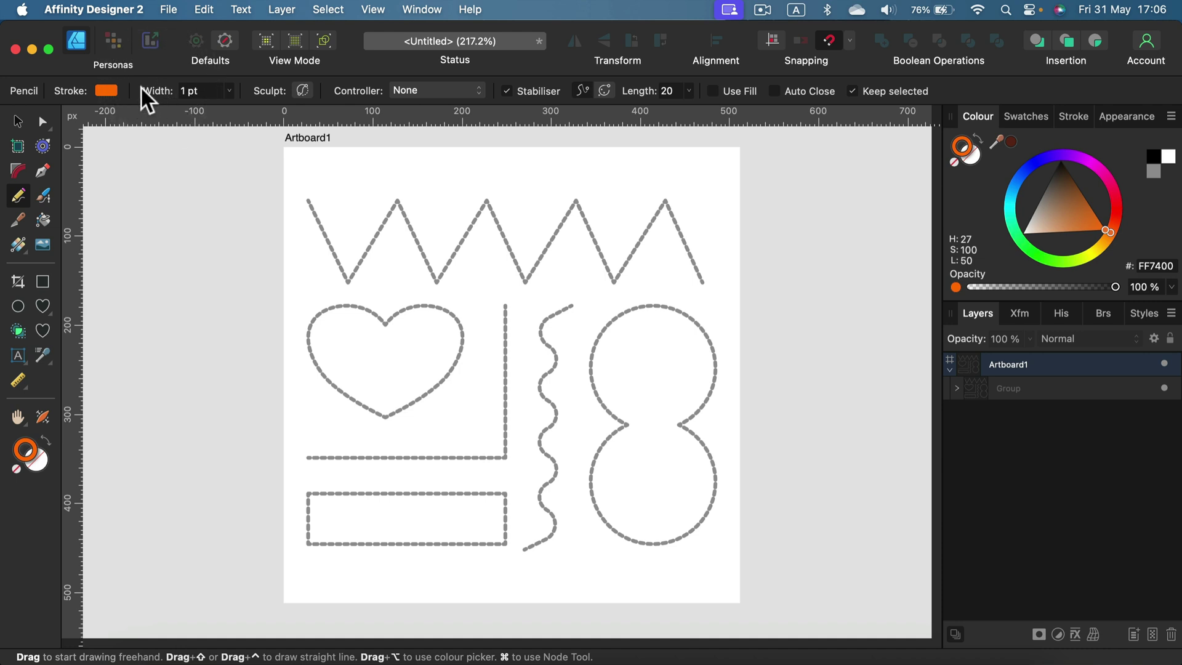
pyautogui.click(229, 90)
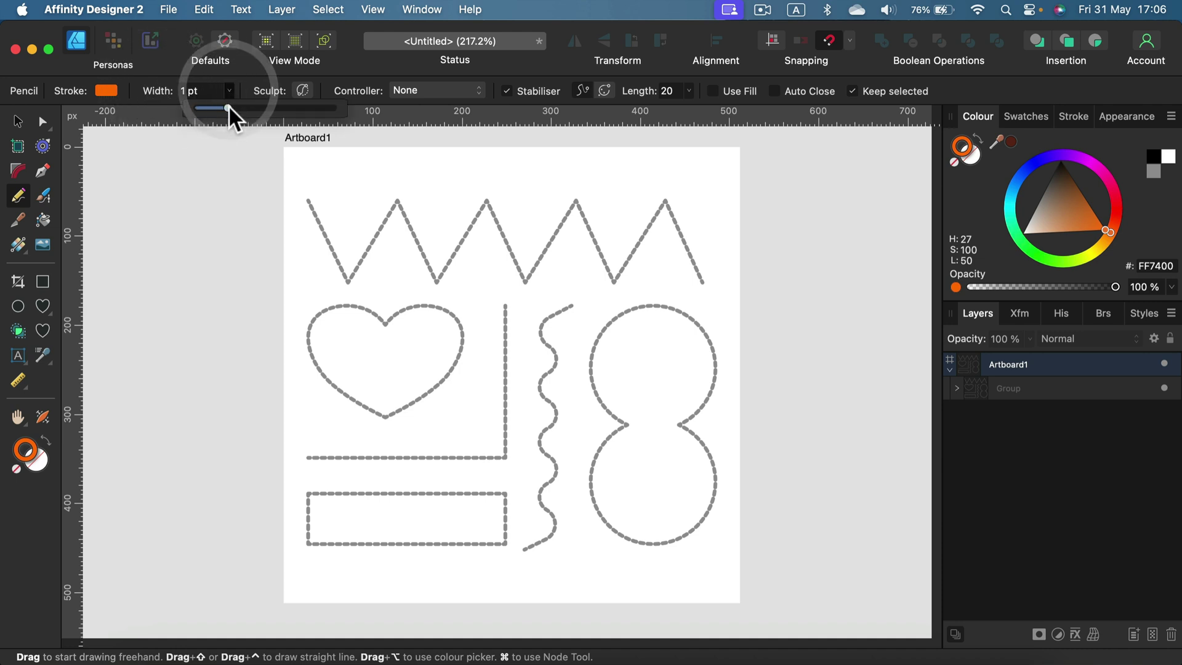
pyautogui.moveTo(228, 105); pyautogui.dragTo(231, 105)
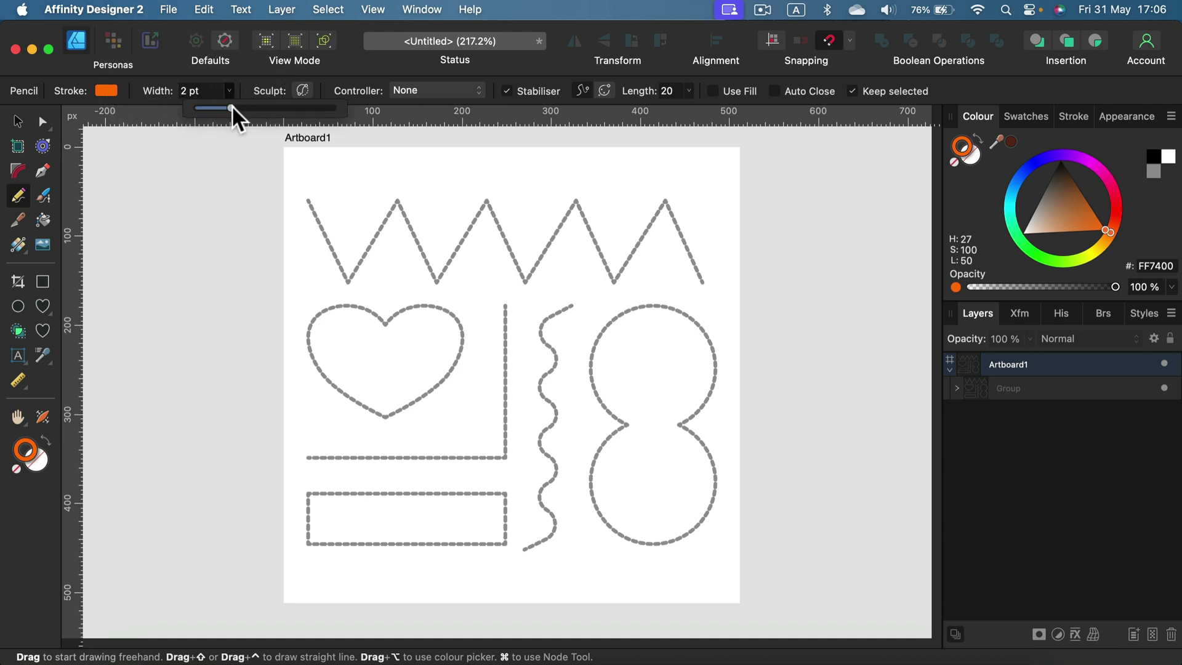
pyautogui.click(256, 81)
pyautogui.click(439, 88)
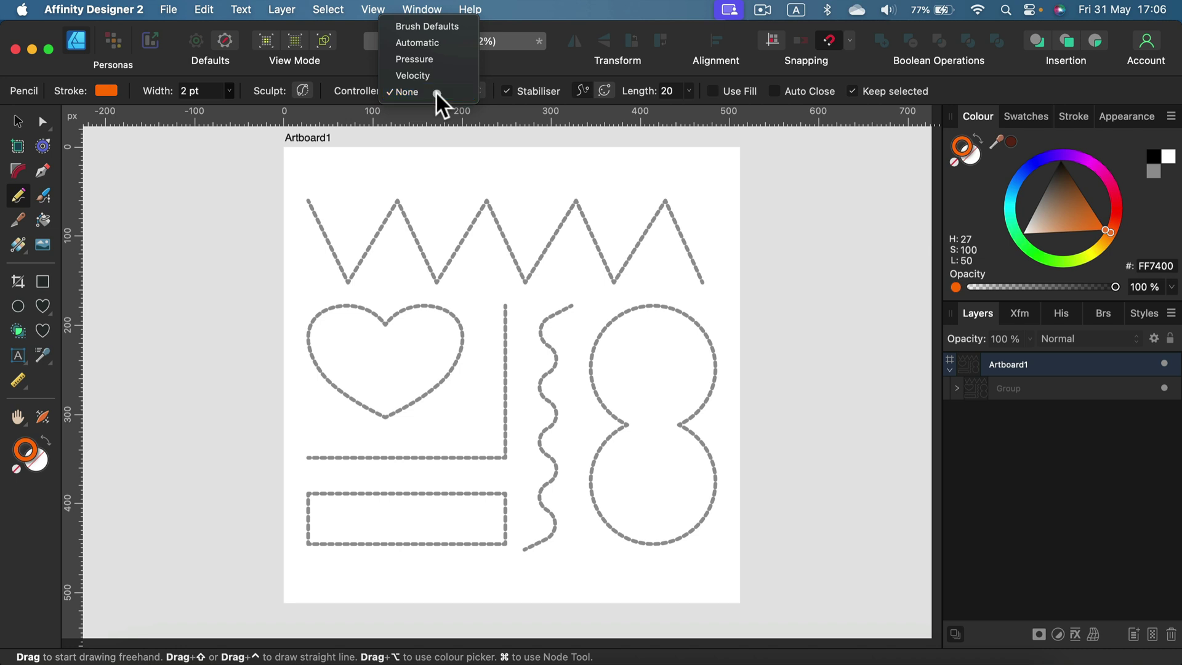
pyautogui.click(435, 91)
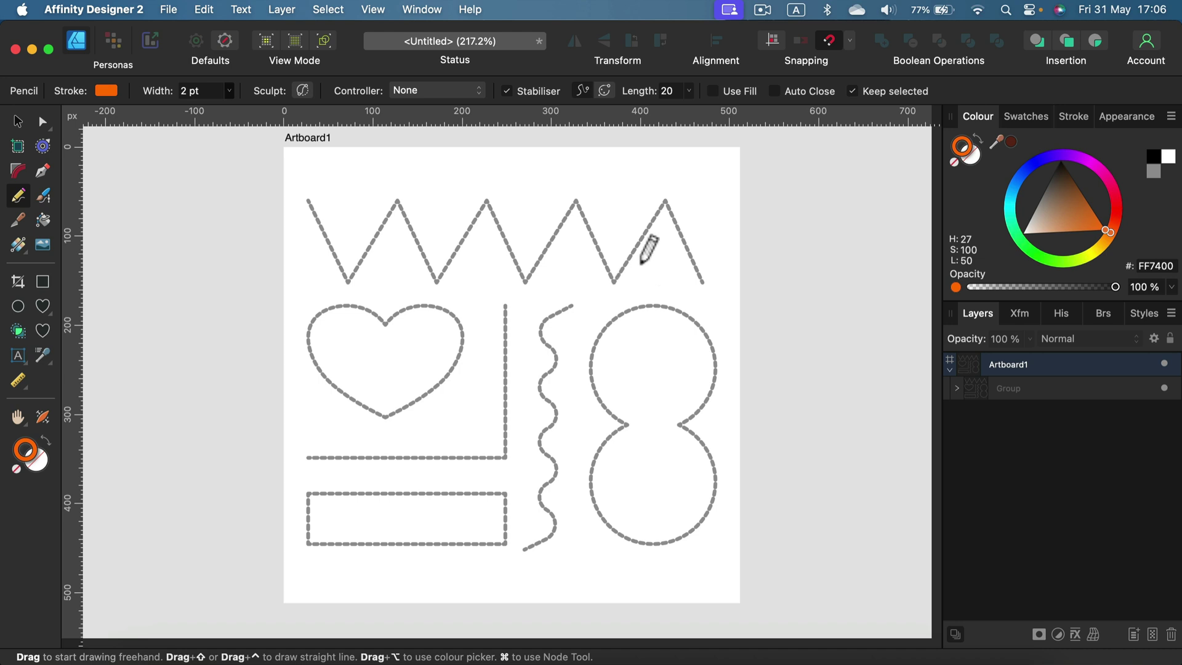
# Lock the dashed guide Group layer and freehand-trace the zigzag guide
pyautogui.click(1076, 389)
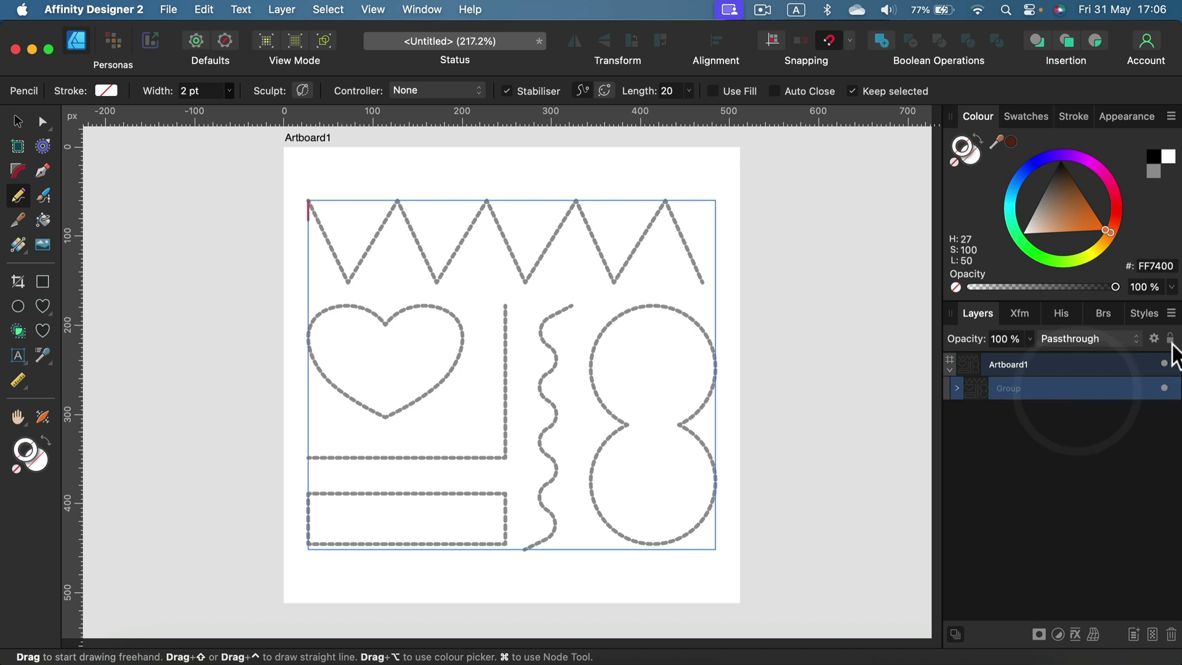
pyautogui.click(1171, 338)
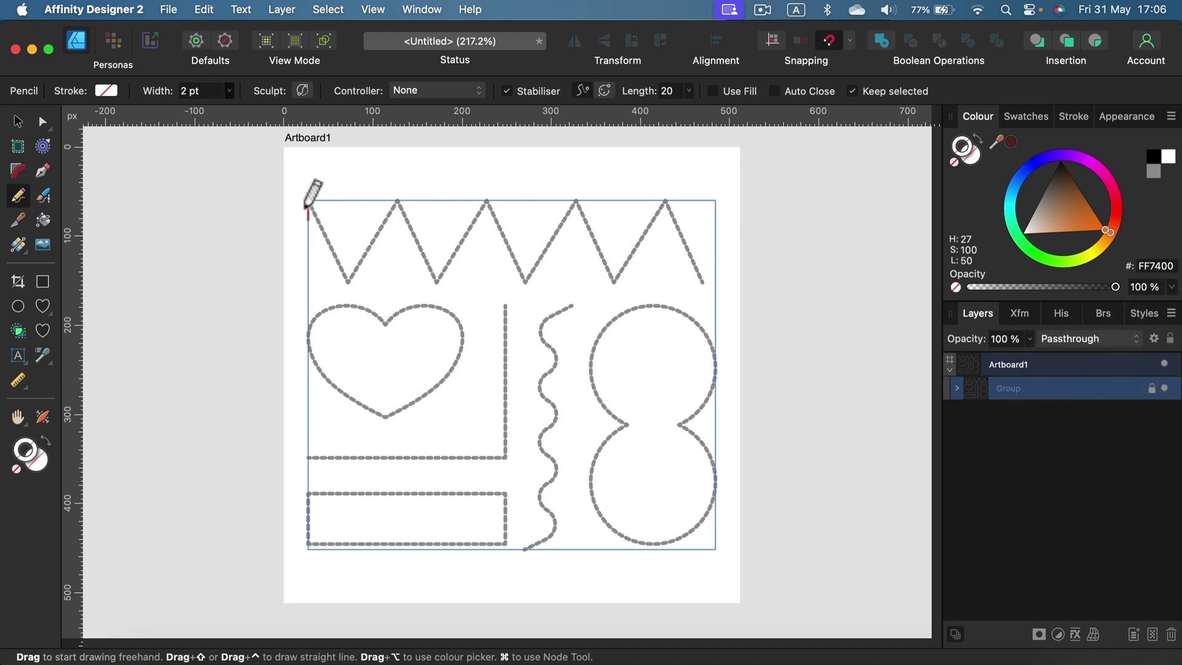
pyautogui.moveTo(306, 202)
pyautogui.mouseDown()
pyautogui.moveTo(352, 287)
pyautogui.moveTo(410, 186)
pyautogui.moveTo(438, 296)
pyautogui.moveTo(493, 186)
pyautogui.moveTo(530, 298)
pyautogui.moveTo(542, 221)
pyautogui.moveTo(571, 191)
pyautogui.moveTo(617, 290)
pyautogui.moveTo(673, 188)
pyautogui.moveTo(710, 296)
pyautogui.mouseUp()
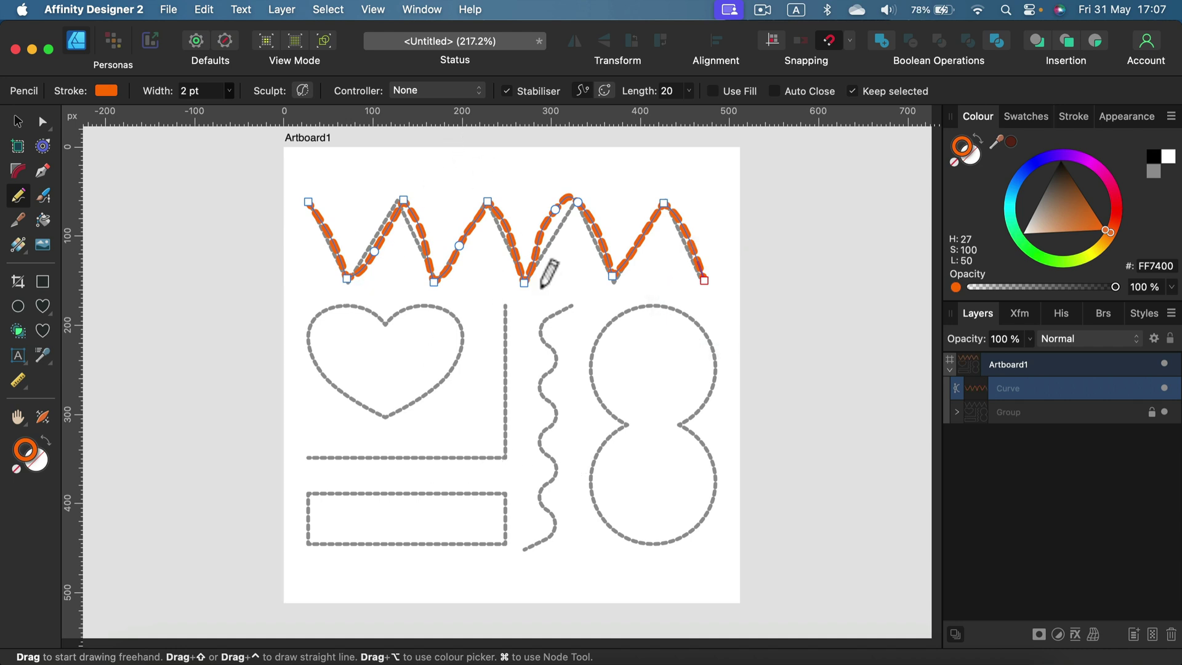
# Change the new zigzag curve's stroke style from dashed to solid
pyautogui.click(1074, 116)
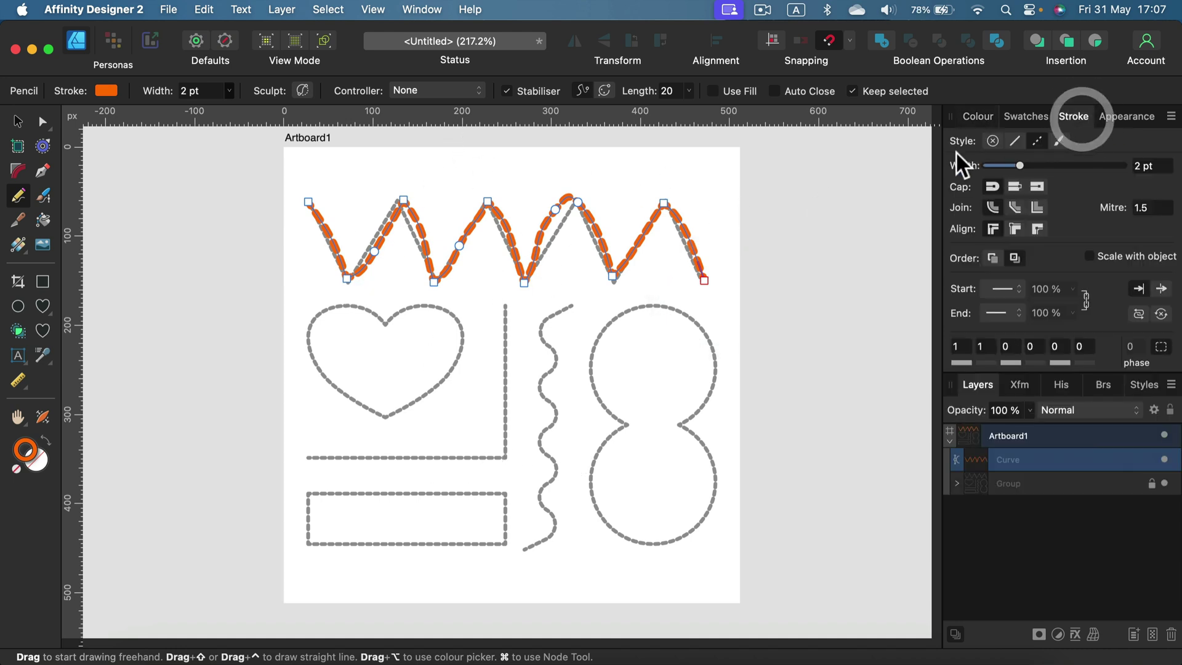
pyautogui.click(1014, 141)
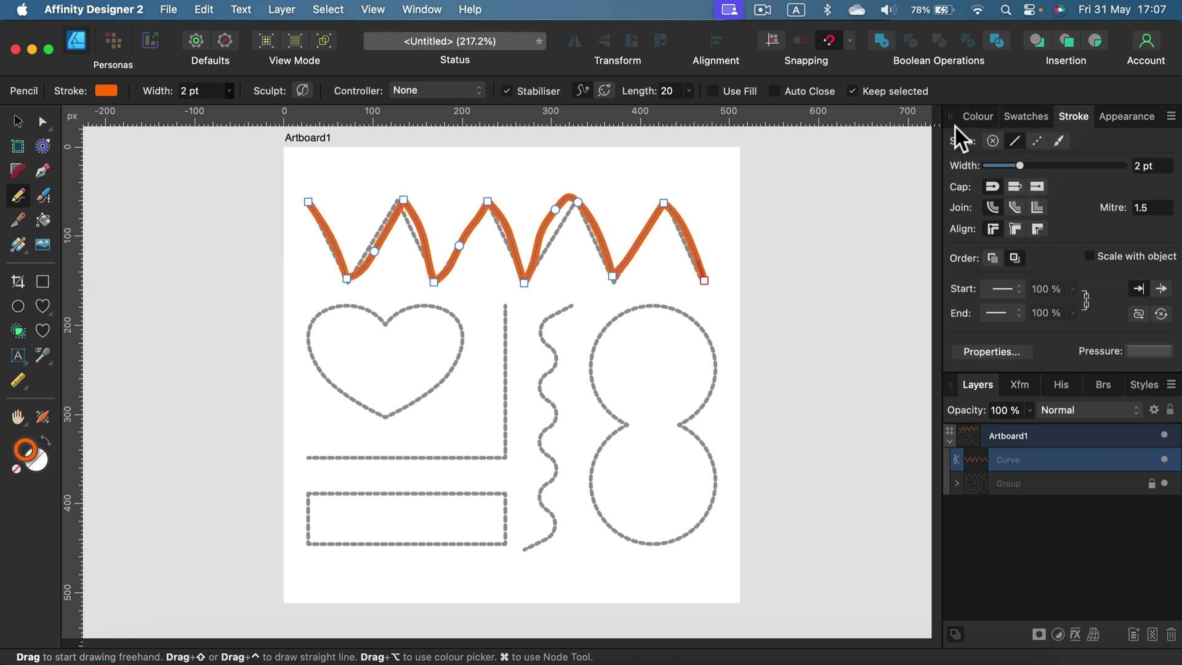
pyautogui.click(973, 114)
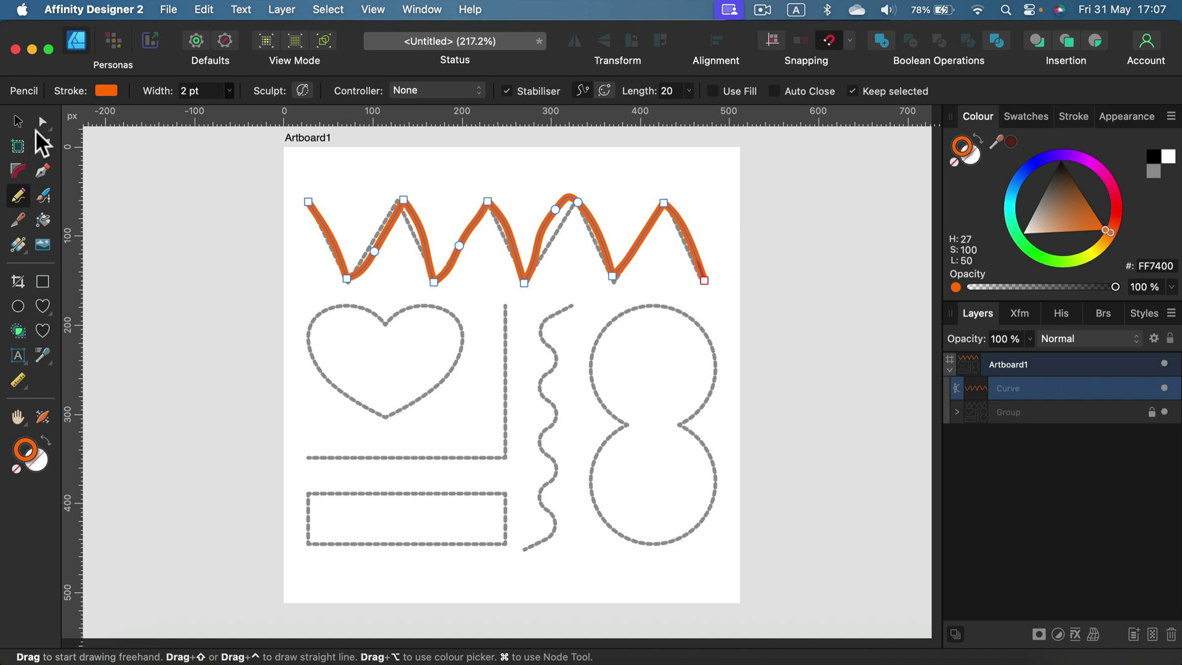
# Adjust the first peak, delete the extra node near the fourth peak, and make that peak sharp
pyautogui.click(41, 122)
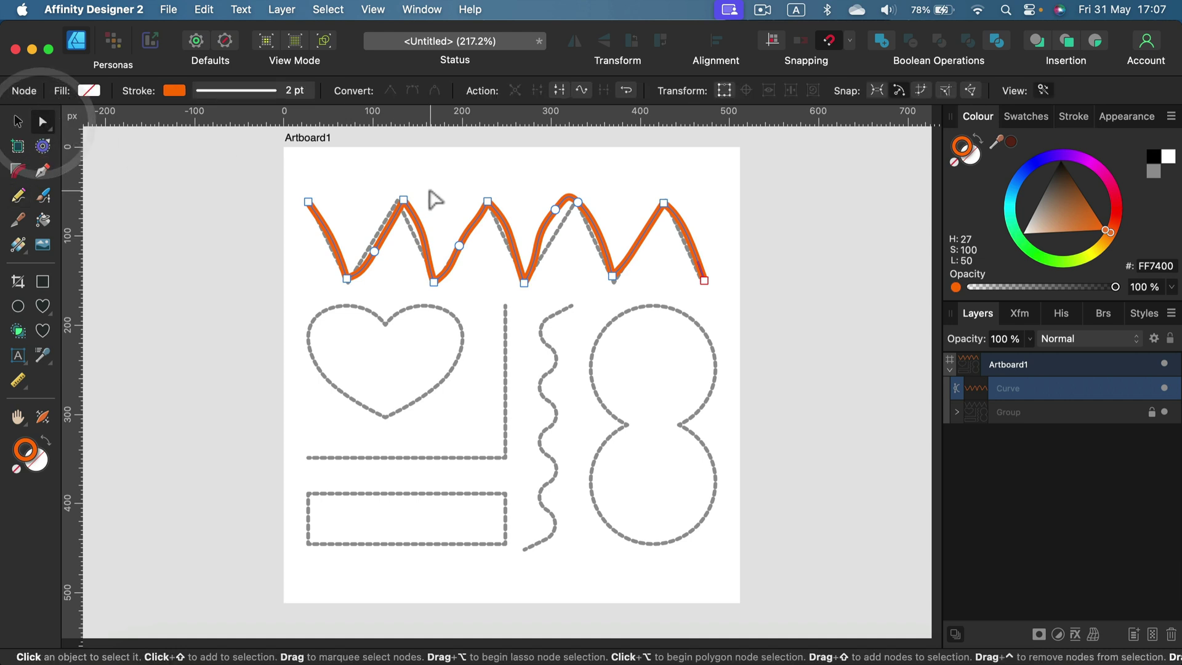
pyautogui.moveTo(405, 201)
pyautogui.mouseDown()
pyautogui.moveTo(396, 190)
pyautogui.moveTo(408, 198)
pyautogui.moveTo(397, 200)
pyautogui.mouseUp()
pyautogui.click(348, 281)
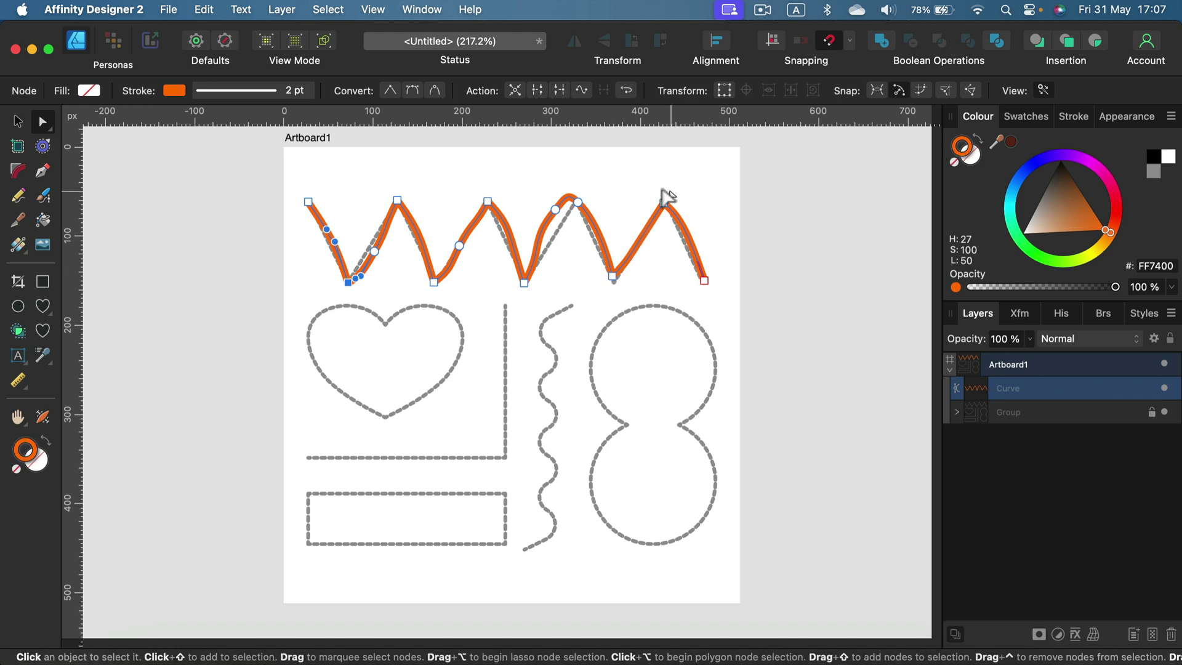
pyautogui.click(556, 210)
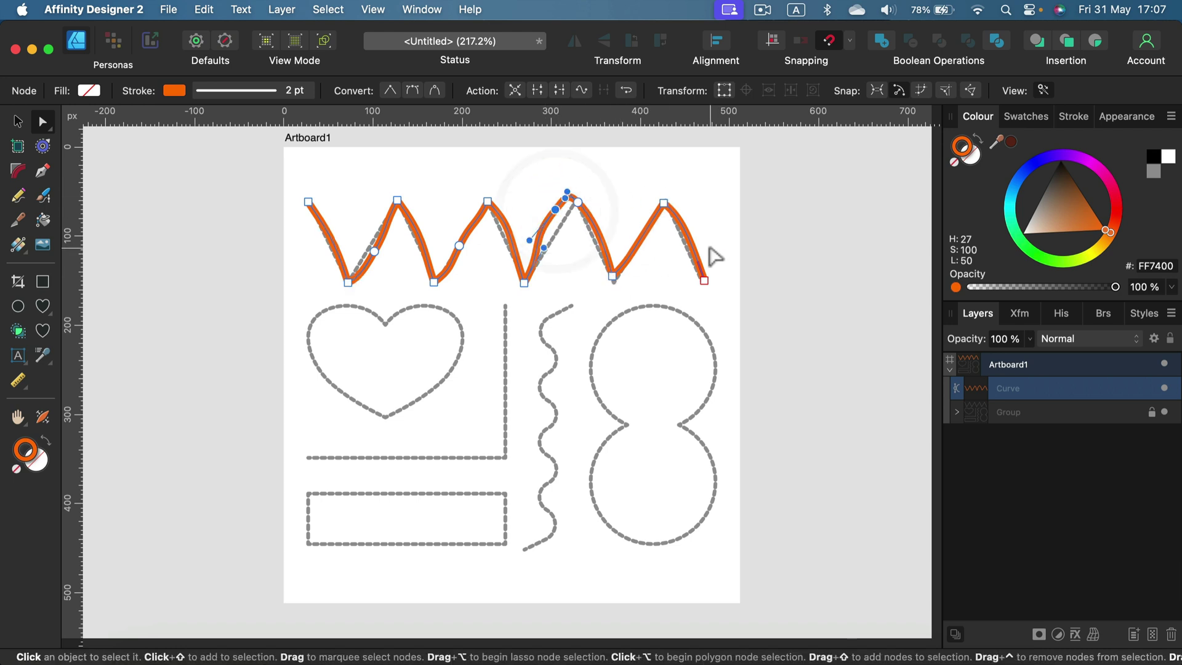
pyautogui.press('BackSpace')
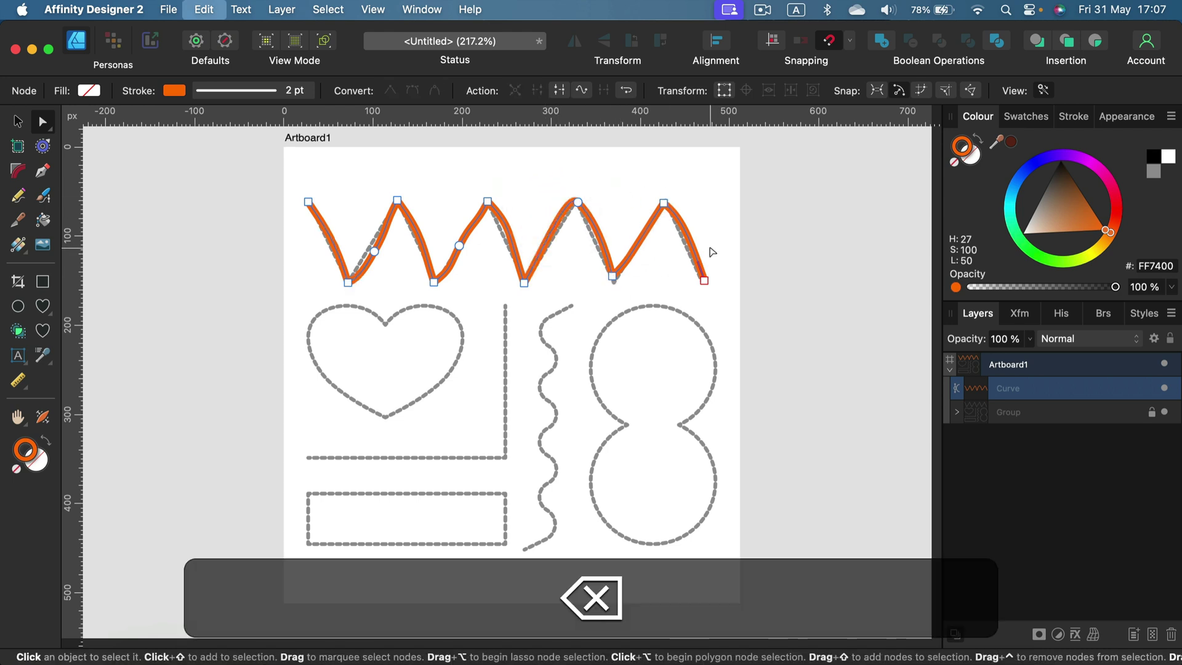
pyautogui.click(577, 201)
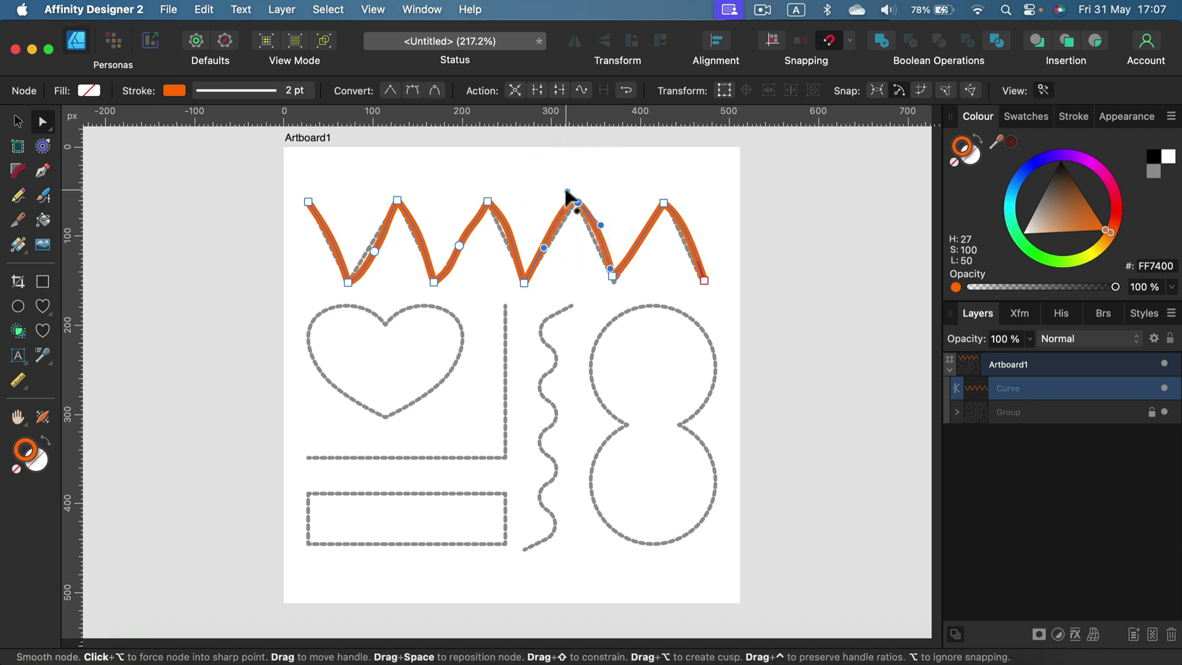
pyautogui.moveTo(572, 197)
pyautogui.mouseDown()
pyautogui.moveTo(586, 204)
pyautogui.moveTo(573, 201)
pyautogui.mouseUp()
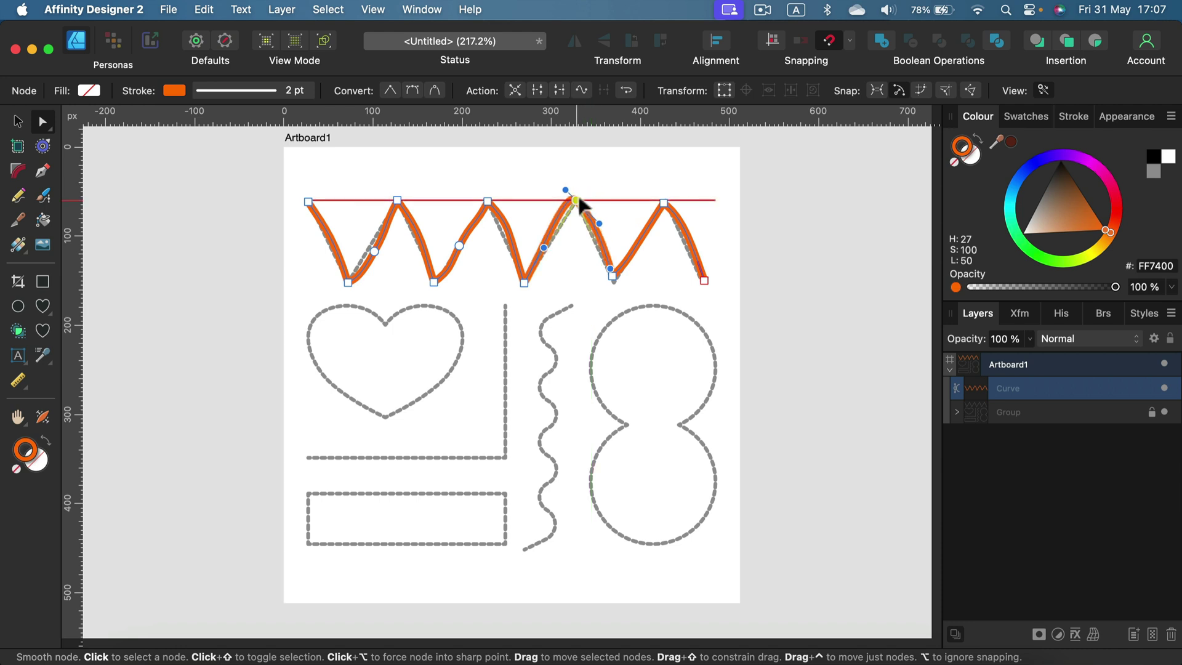
pyautogui.click(389, 90)
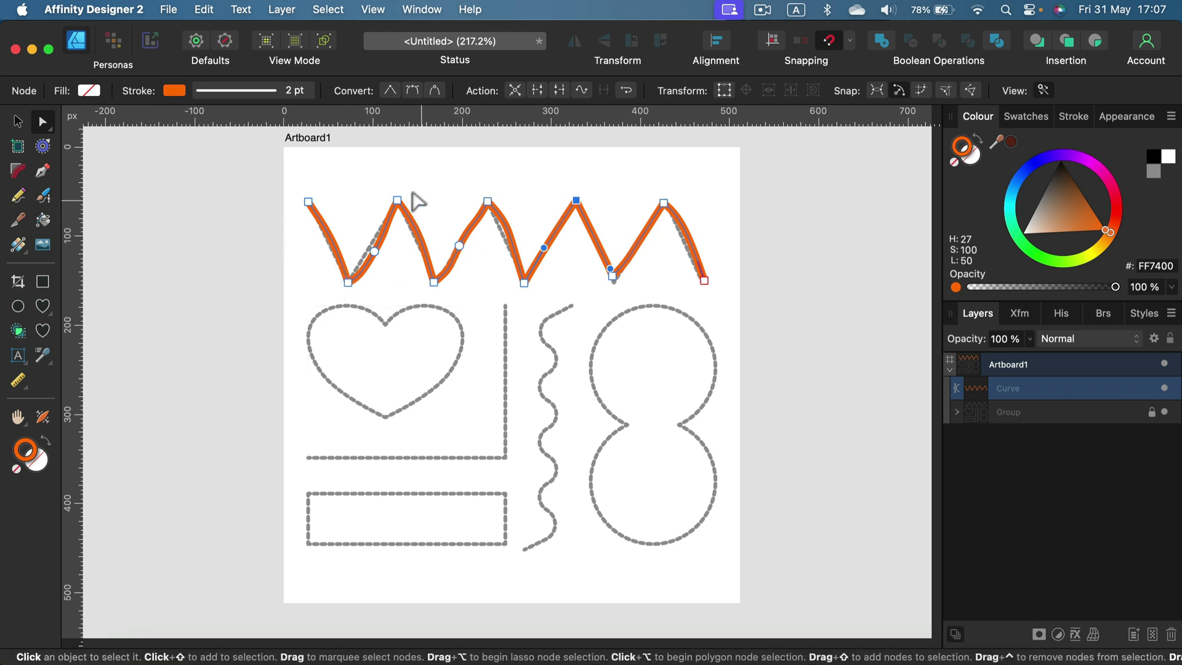
# Delete extra nodes on the first and second rises, reshape the third-peak segment, and select the peak nodes
pyautogui.click(374, 251)
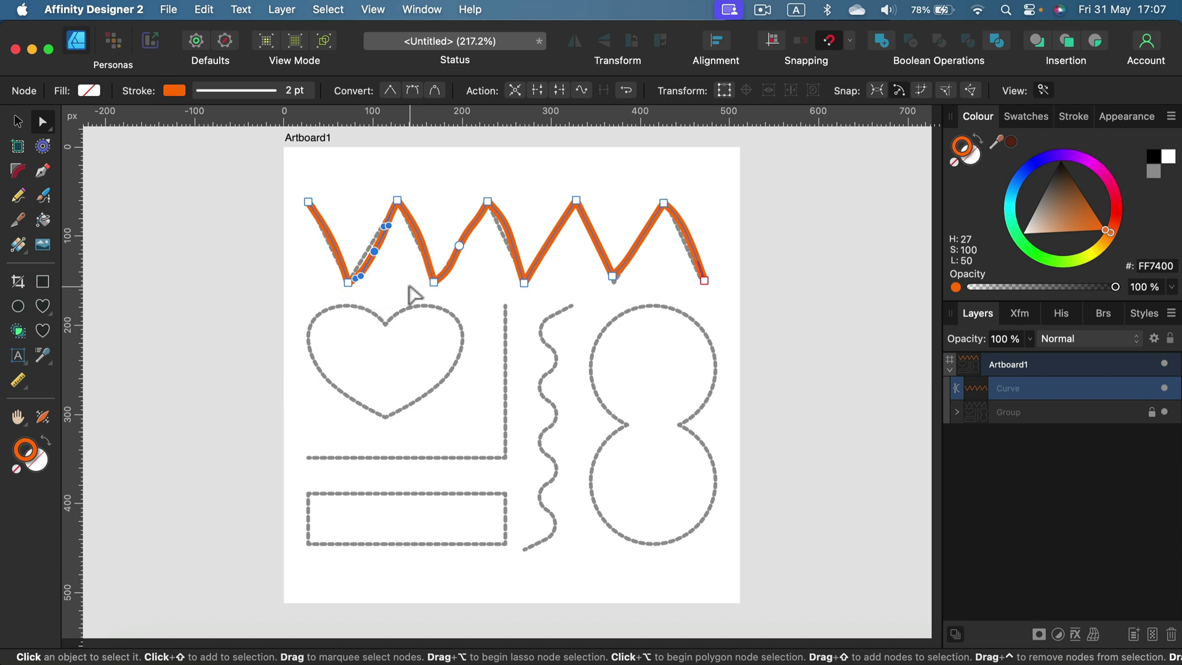
pyautogui.press('BackSpace')
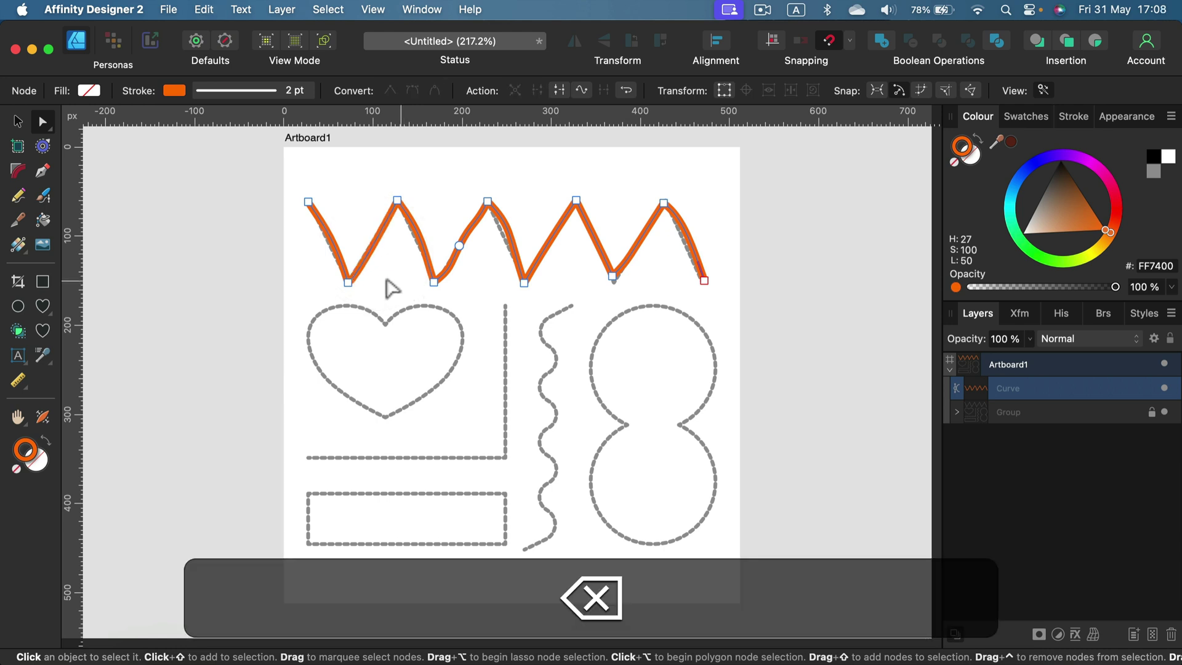
pyautogui.click(460, 246)
pyautogui.press('BackSpace')
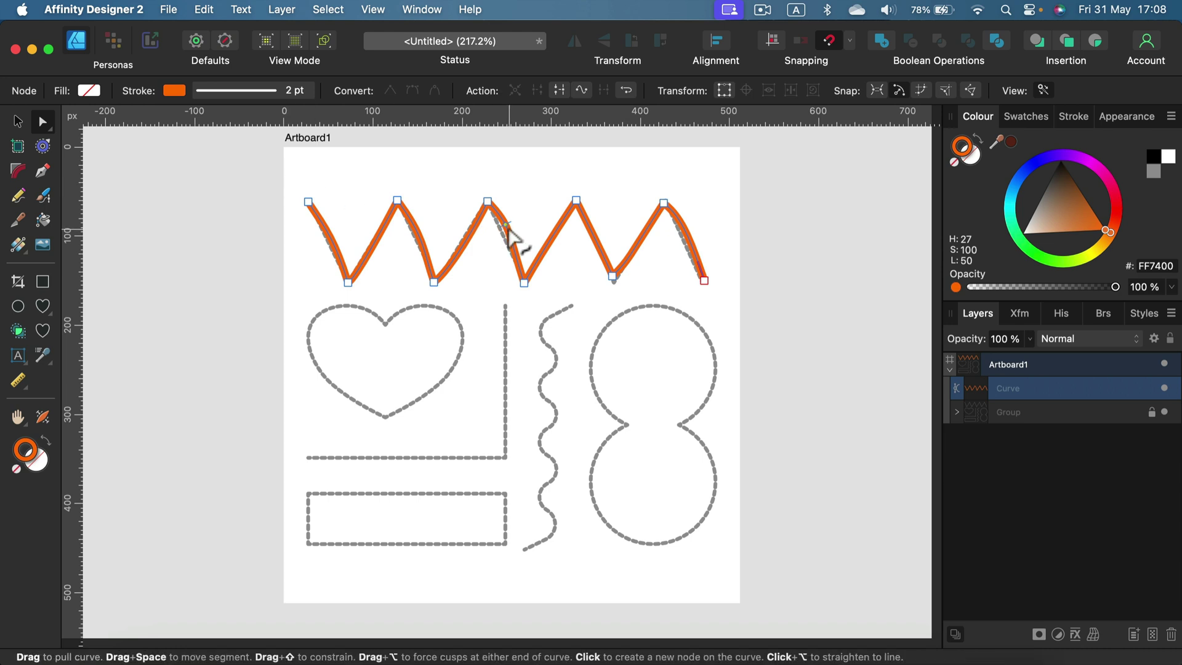
pyautogui.moveTo(504, 226); pyautogui.dragTo(487, 201)
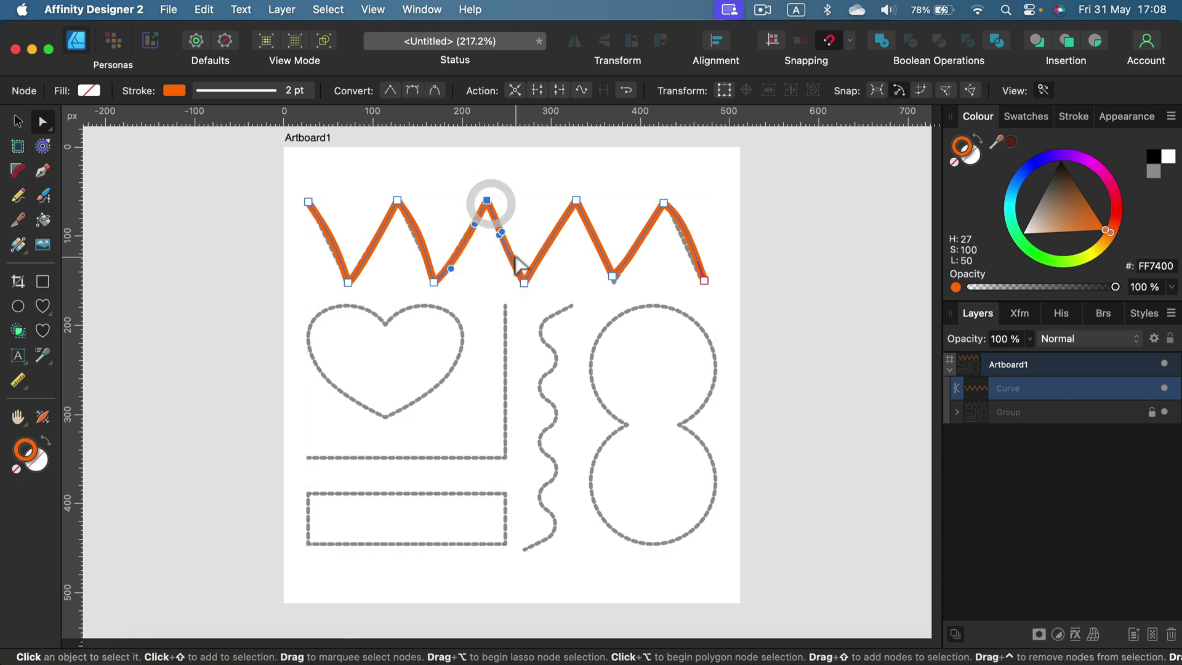
pyautogui.moveTo(296, 188); pyautogui.dragTo(708, 222)
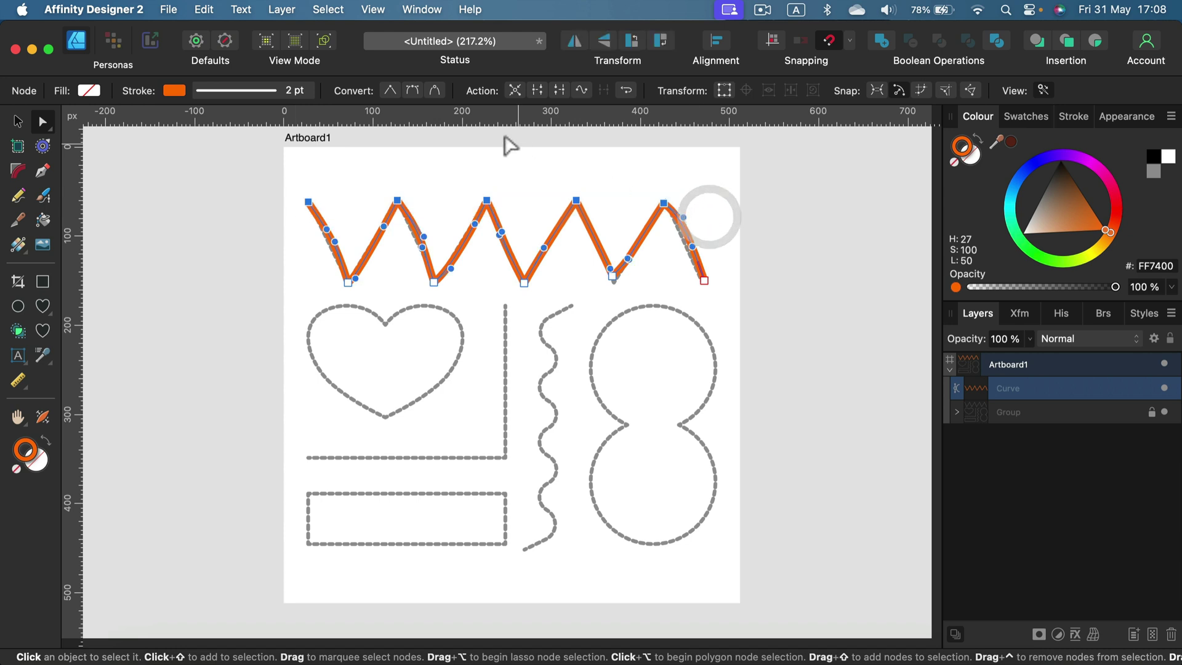
# Make the selected peak nodes sharp and align them to one vertical centre
pyautogui.click(390, 91)
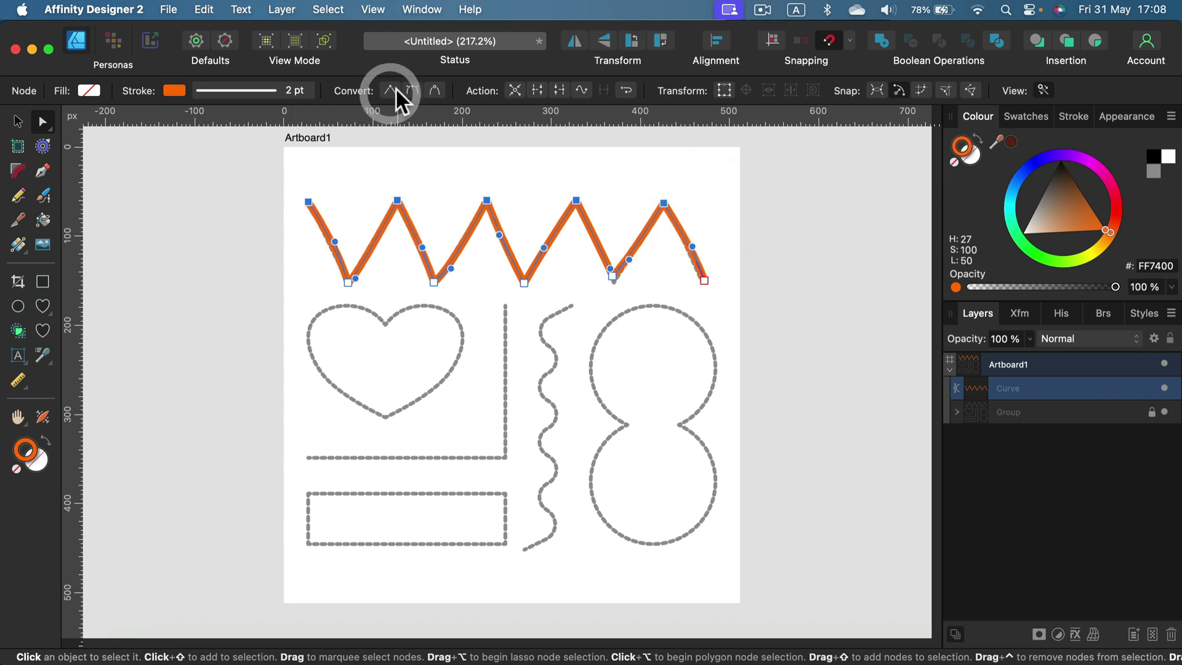
pyautogui.click(718, 42)
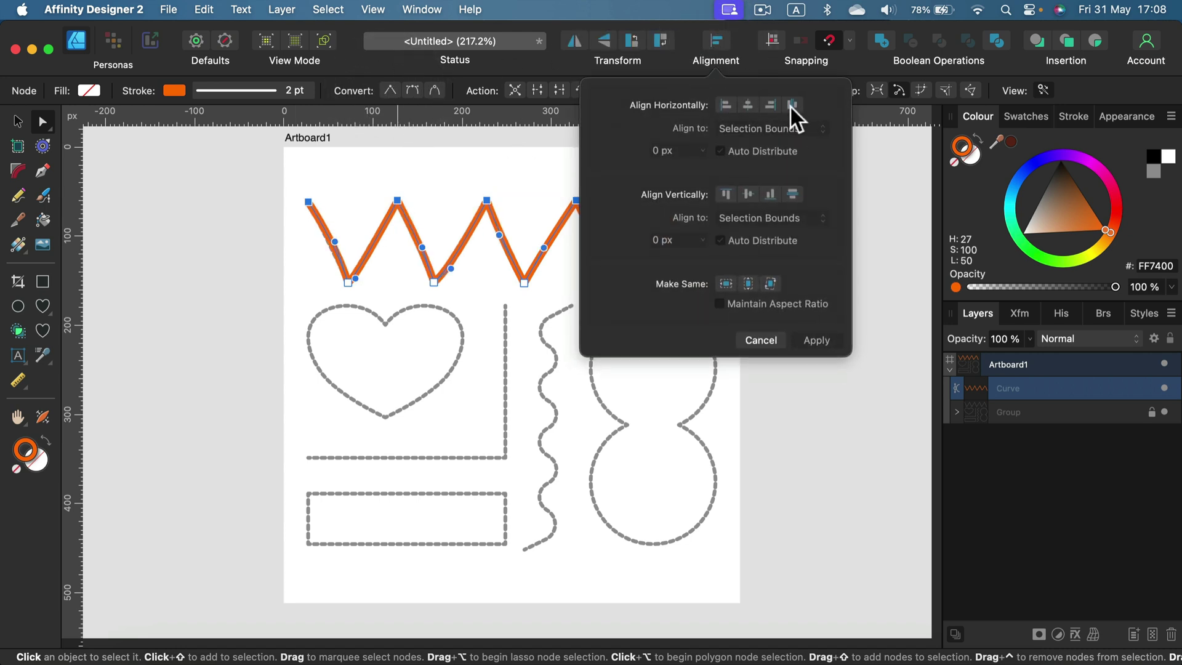
pyautogui.click(792, 106)
pyautogui.click(748, 189)
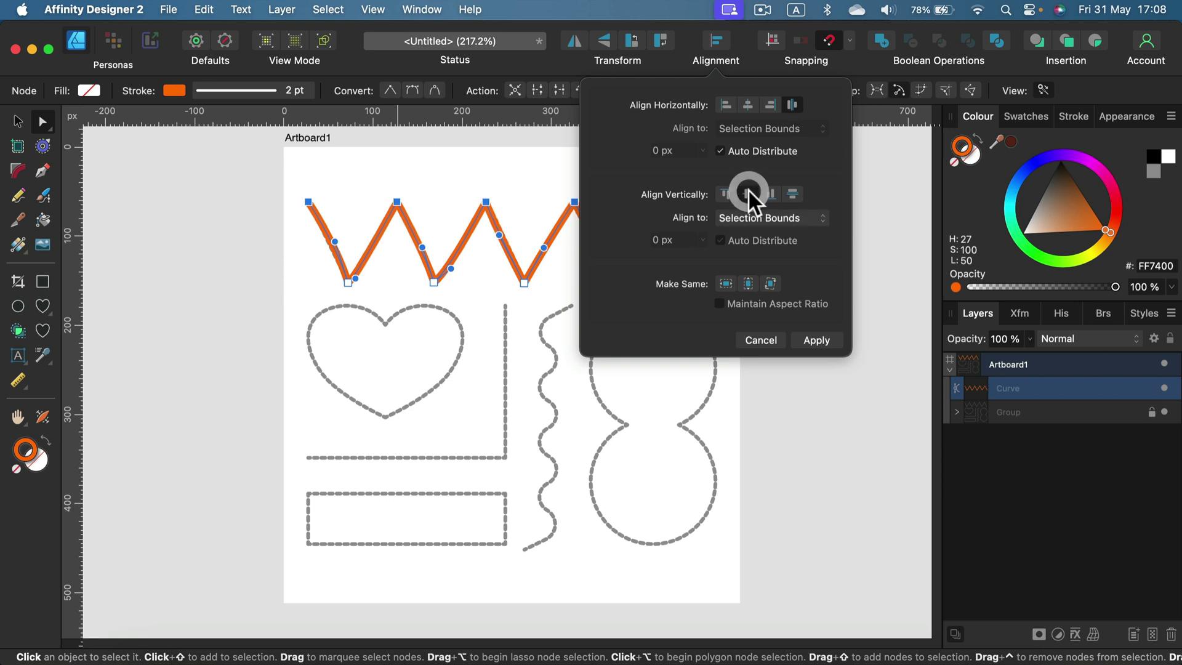
pyautogui.click(817, 341)
# Align the five valley nodes vertically and space them evenly horizontally
pyautogui.moveTo(312, 266); pyautogui.dragTo(782, 296)
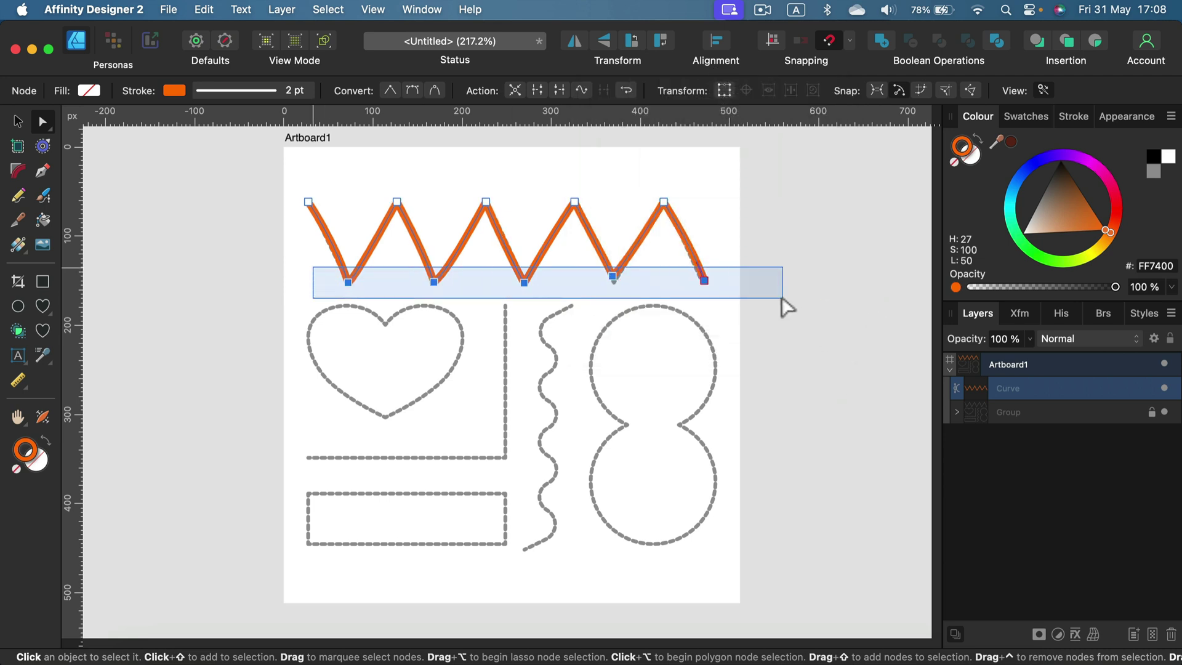
pyautogui.click(730, 44)
pyautogui.click(748, 195)
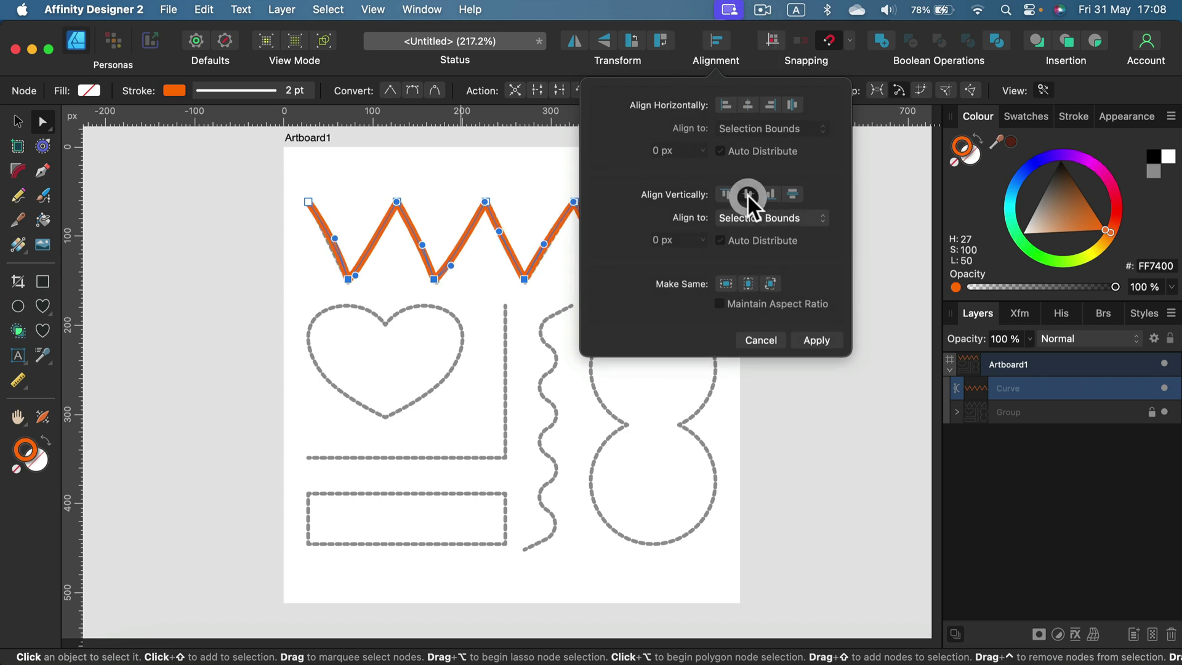
pyautogui.click(792, 106)
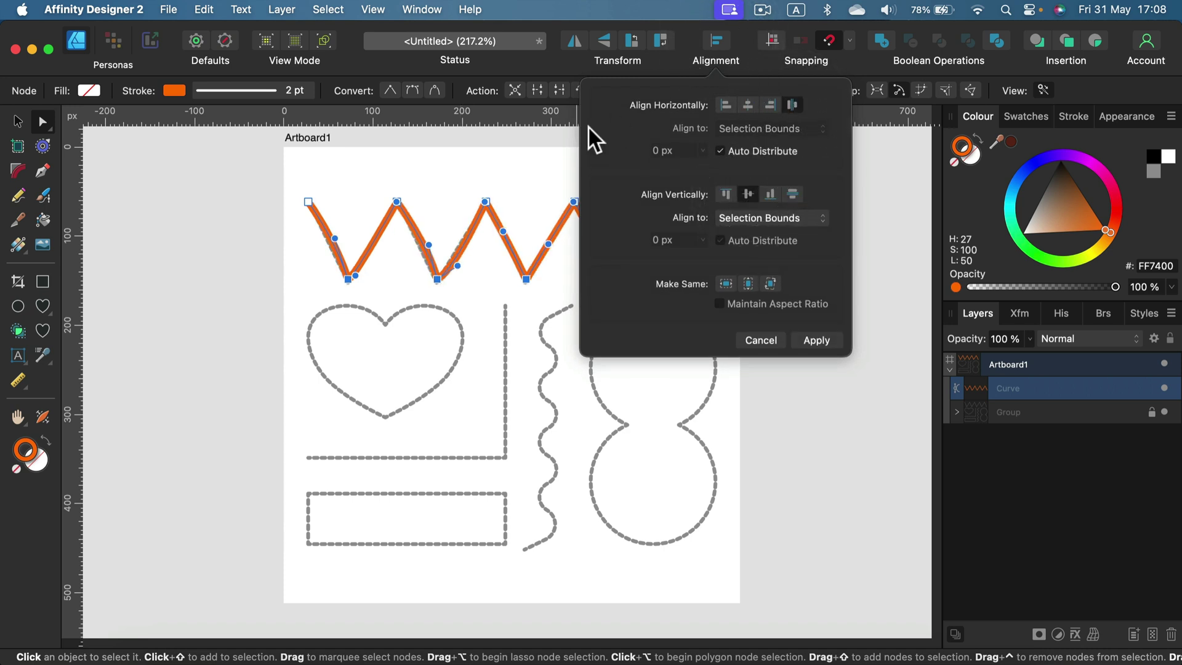
pyautogui.click(380, 168)
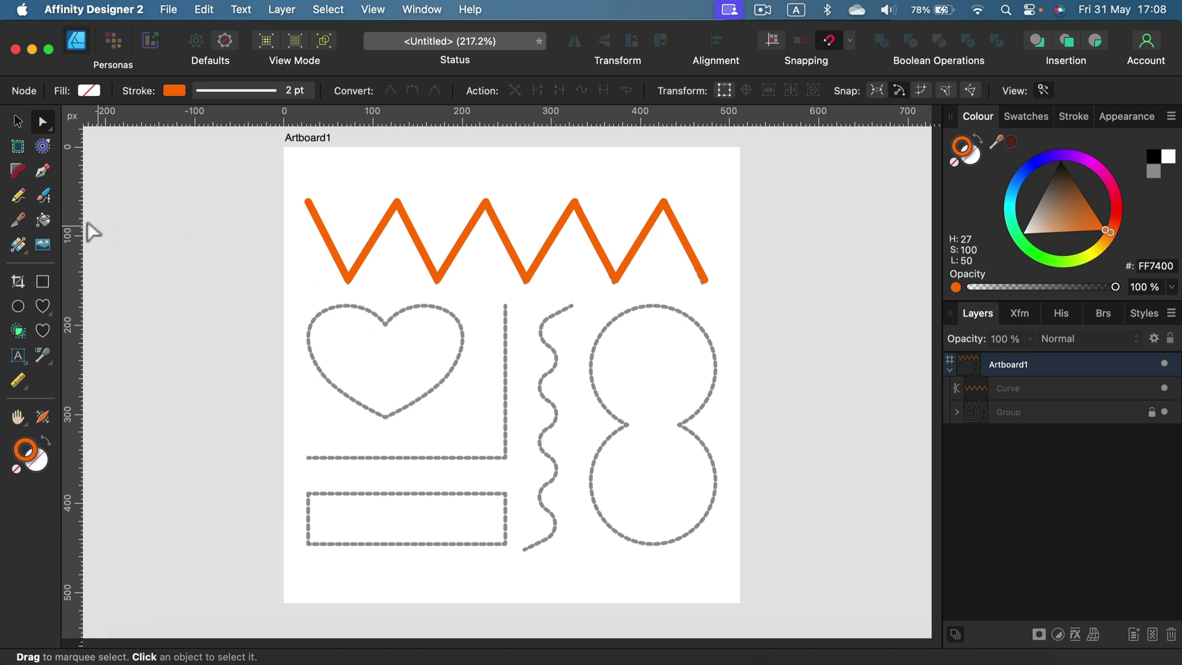
# With Stabiliser off, draw a straight orange stroke along the L's bottom and vertical edges
pyautogui.click(17, 195)
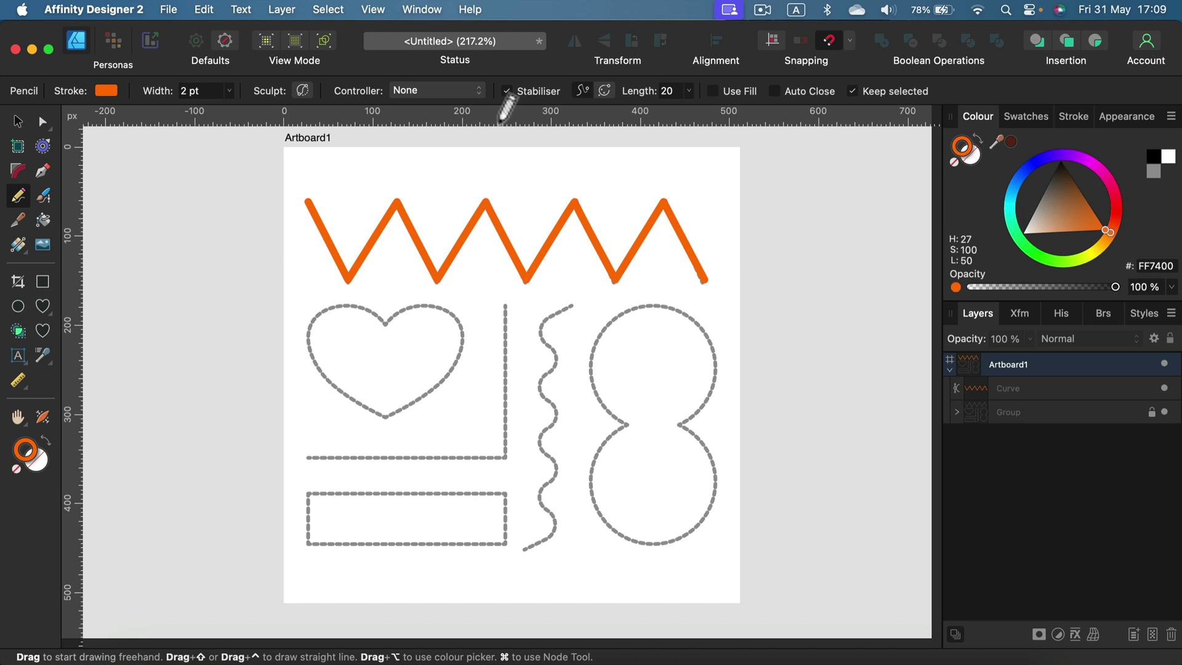
pyautogui.click(507, 90)
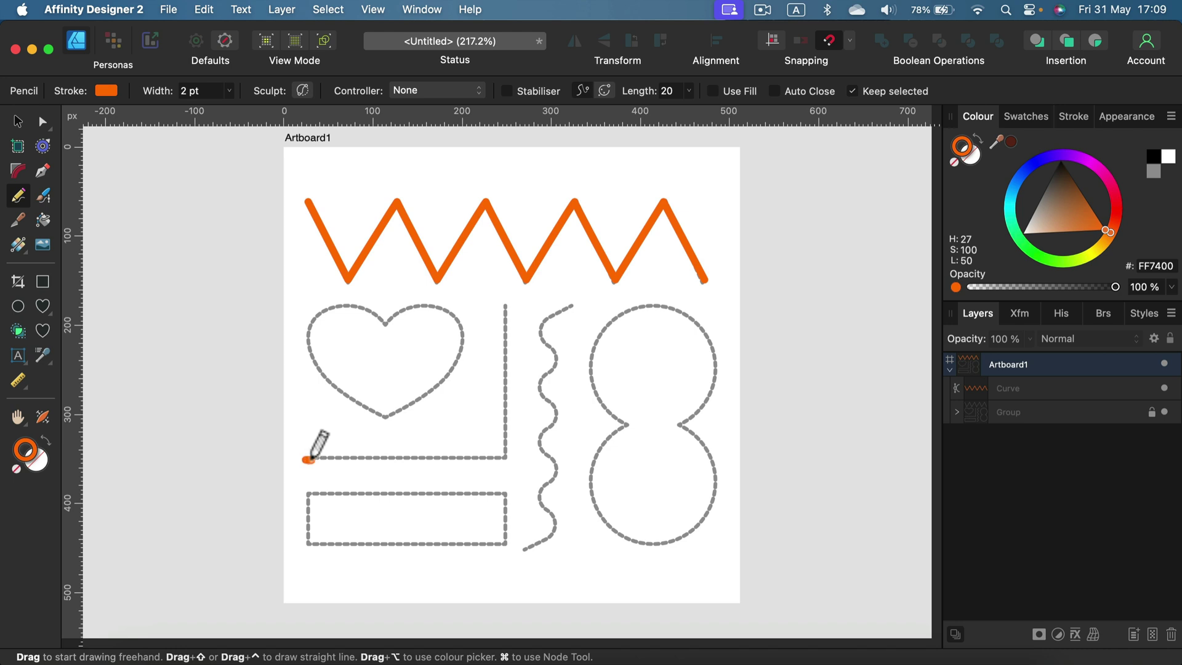
pyautogui.moveTo(310, 459); pyautogui.dragTo(497, 457)
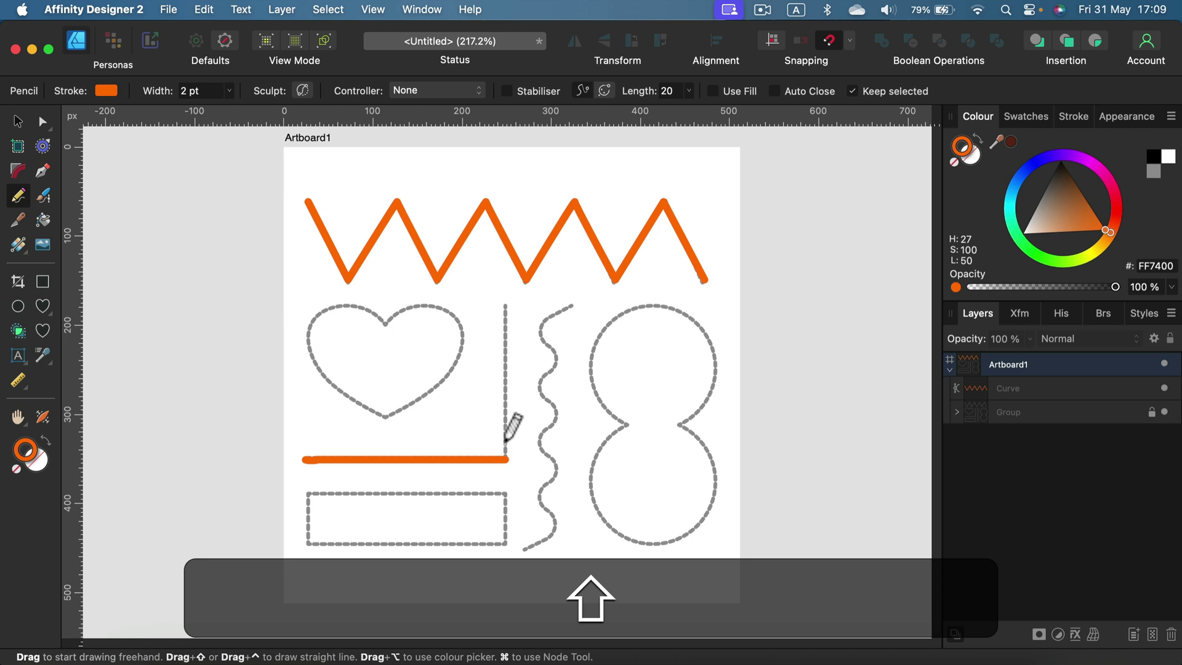
pyautogui.moveTo(505, 441); pyautogui.dragTo(505, 442)
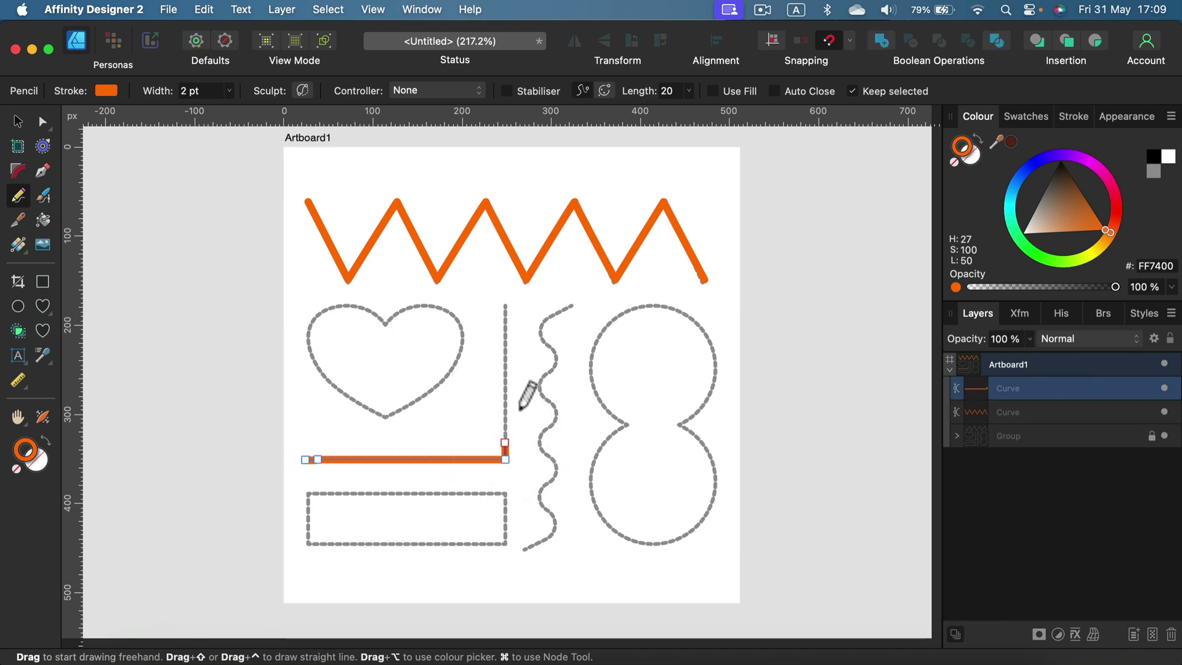
pyautogui.press('super+z')
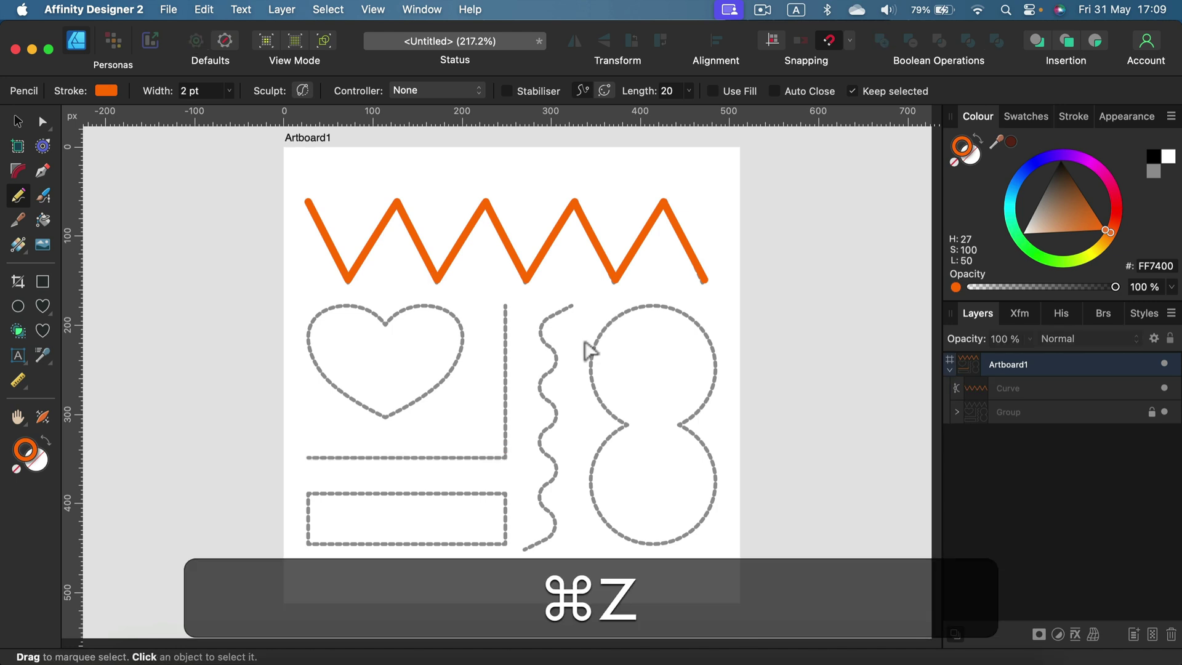
pyautogui.moveTo(306, 461)
pyautogui.mouseDown()
pyautogui.moveTo(504, 460)
pyautogui.moveTo(506, 270)
pyautogui.moveTo(510, 459)
pyautogui.moveTo(508, 288)
pyautogui.moveTo(506, 301)
pyautogui.mouseUp()
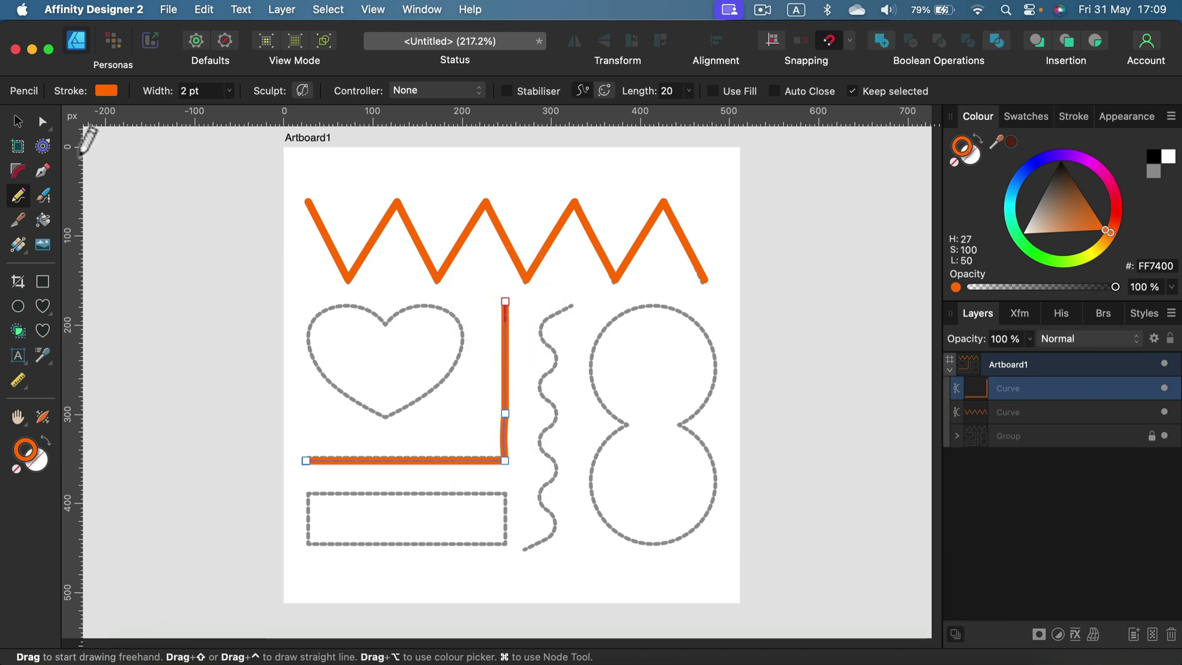
# Delete the stray node to straighten the L's vertical edge, then start tracing the dashed heart
pyautogui.click(42, 124)
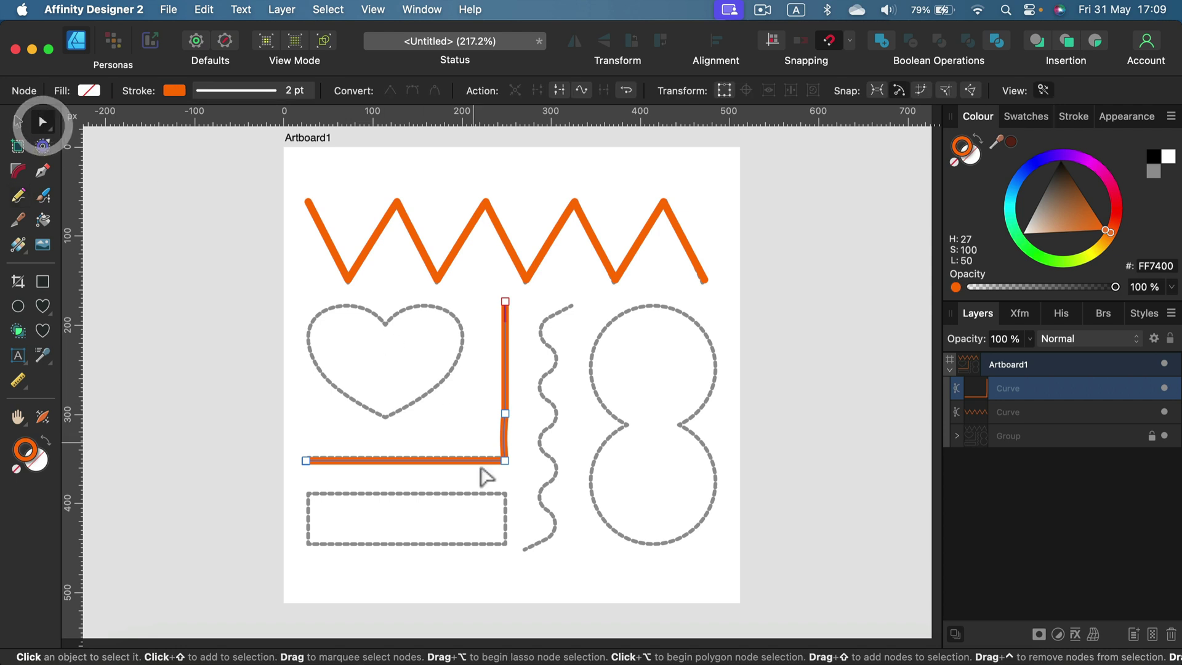
pyautogui.click(505, 413)
pyautogui.press('BackSpace')
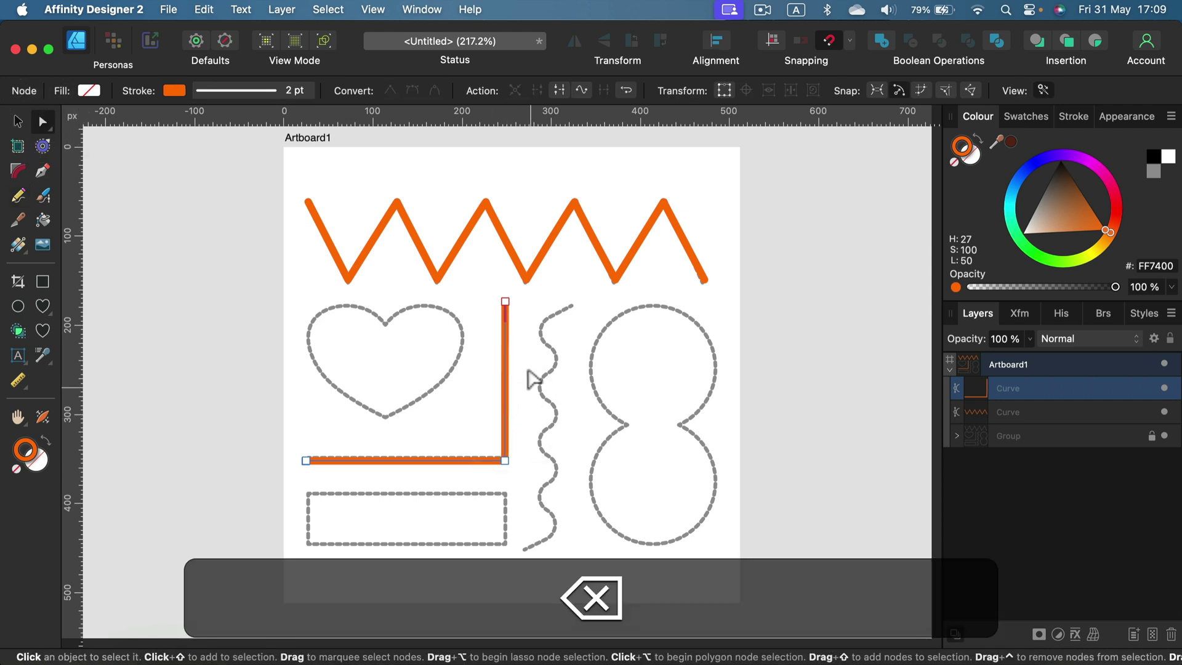
pyautogui.click(325, 415)
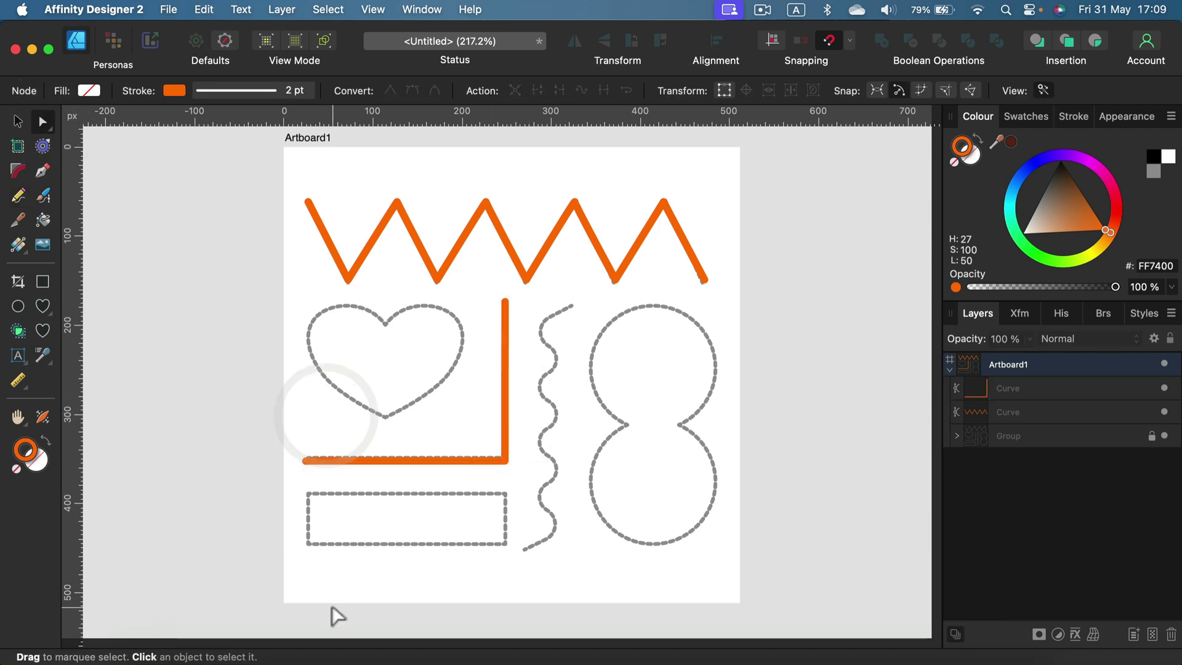
pyautogui.click(18, 196)
pyautogui.moveTo(384, 323)
pyautogui.mouseDown()
pyautogui.moveTo(413, 306)
pyautogui.moveTo(457, 313)
pyautogui.moveTo(462, 345)
pyautogui.moveTo(390, 421)
pyautogui.moveTo(324, 363)
pyautogui.moveTo(306, 321)
pyautogui.moveTo(349, 298)
pyautogui.moveTo(387, 321)
pyautogui.mouseUp()
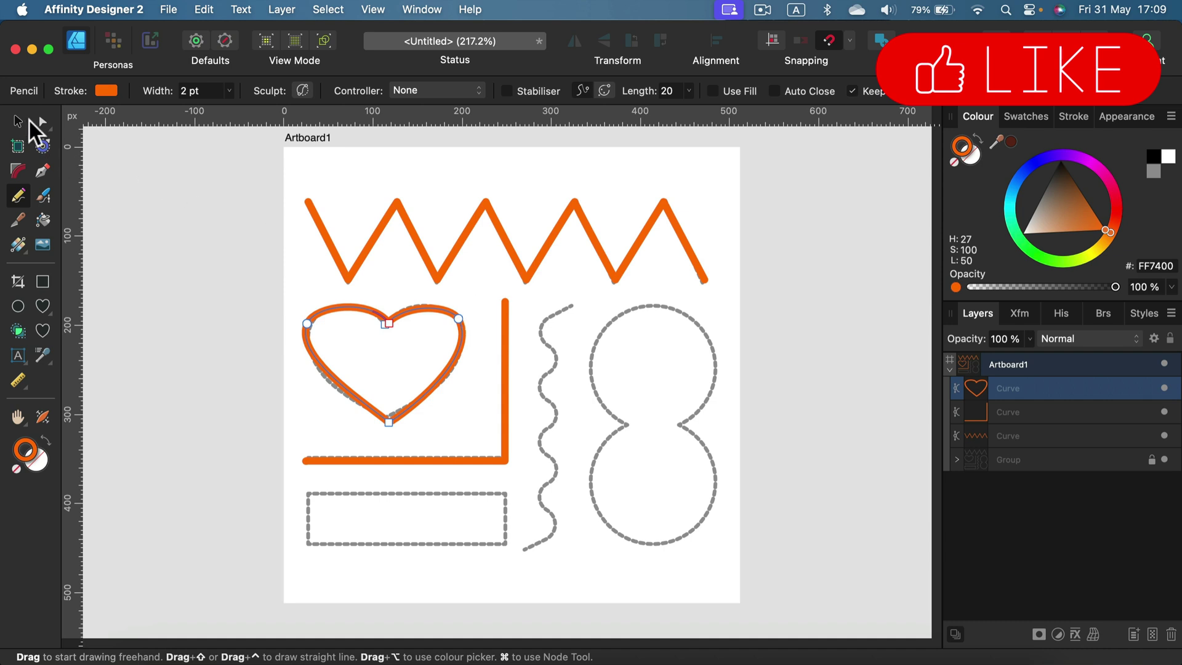
# Reshape the heart's upper-left curve and top notch node, keeping an orange outline with no fill
pyautogui.click(38, 123)
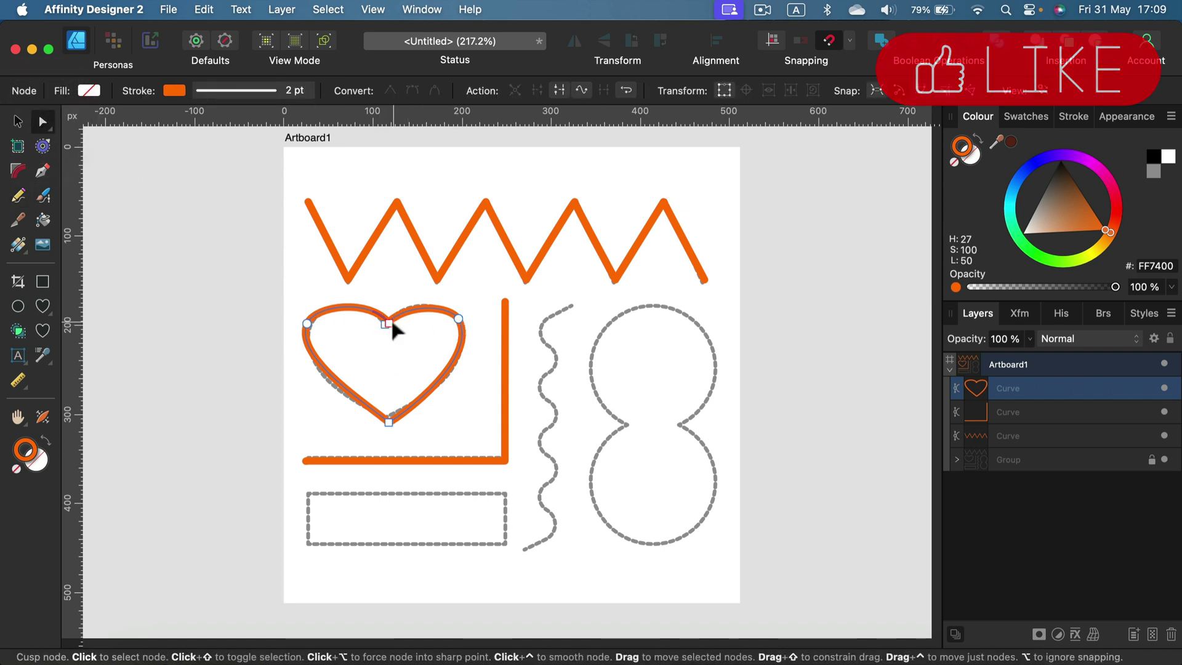
pyautogui.moveTo(394, 326)
pyautogui.mouseDown()
pyautogui.moveTo(412, 325)
pyautogui.moveTo(367, 312)
pyautogui.moveTo(382, 323)
pyautogui.moveTo(397, 314)
pyautogui.moveTo(380, 331)
pyautogui.mouseUp()
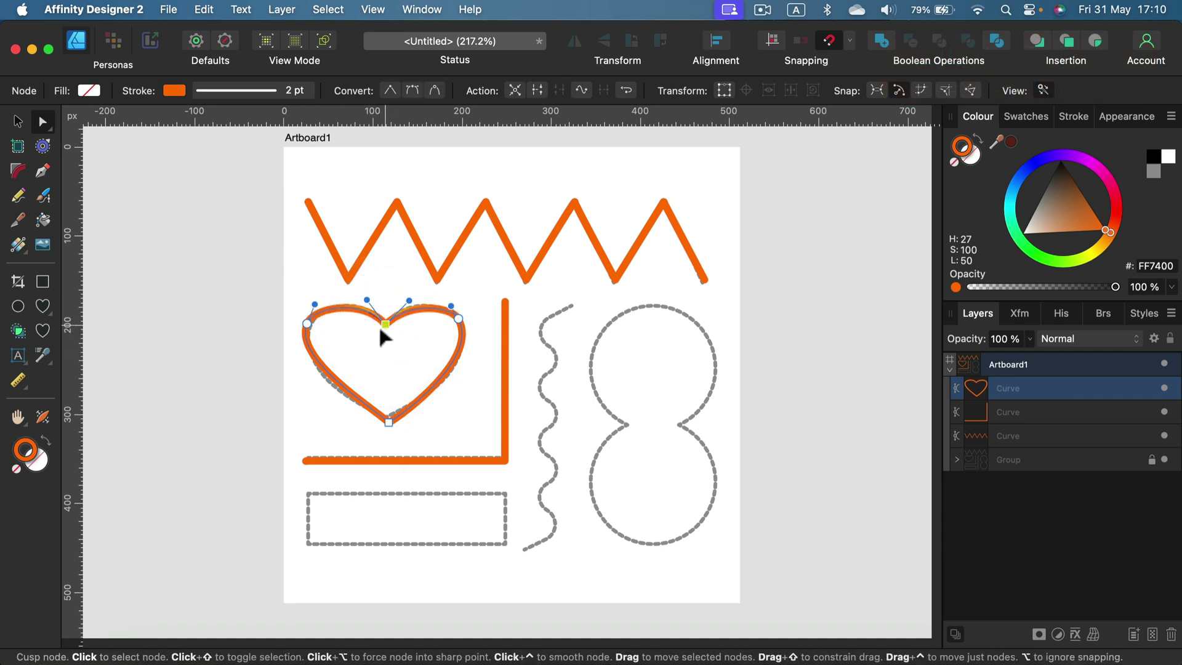
pyautogui.click(384, 324)
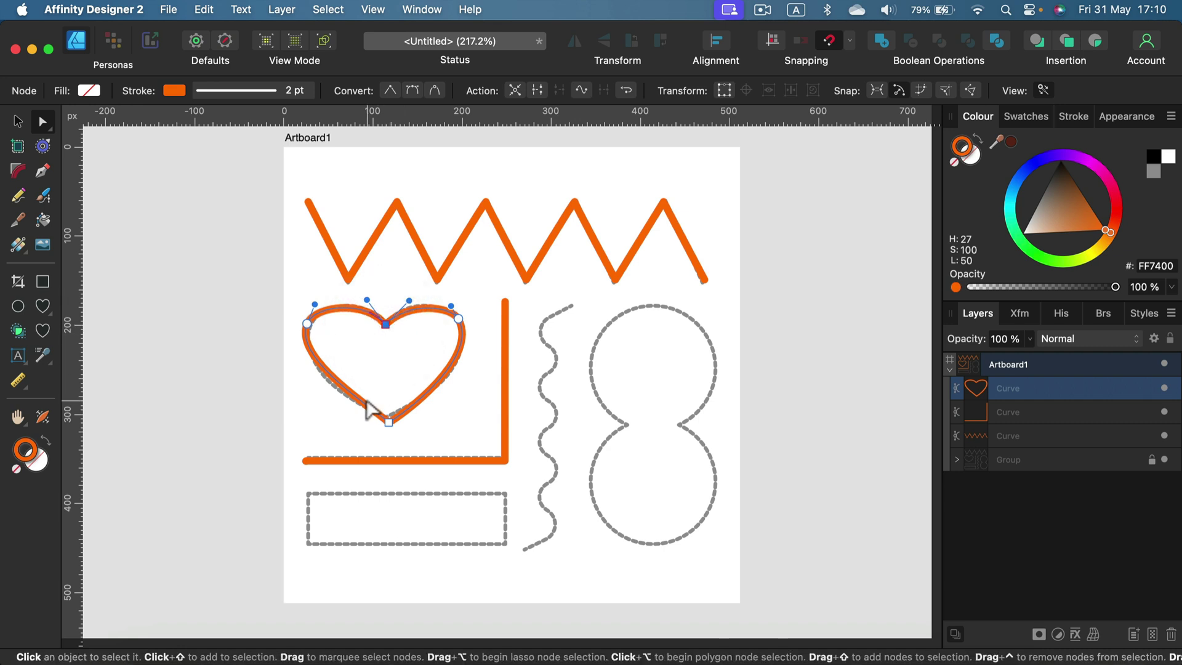
pyautogui.click(980, 136)
pyautogui.click(980, 136)
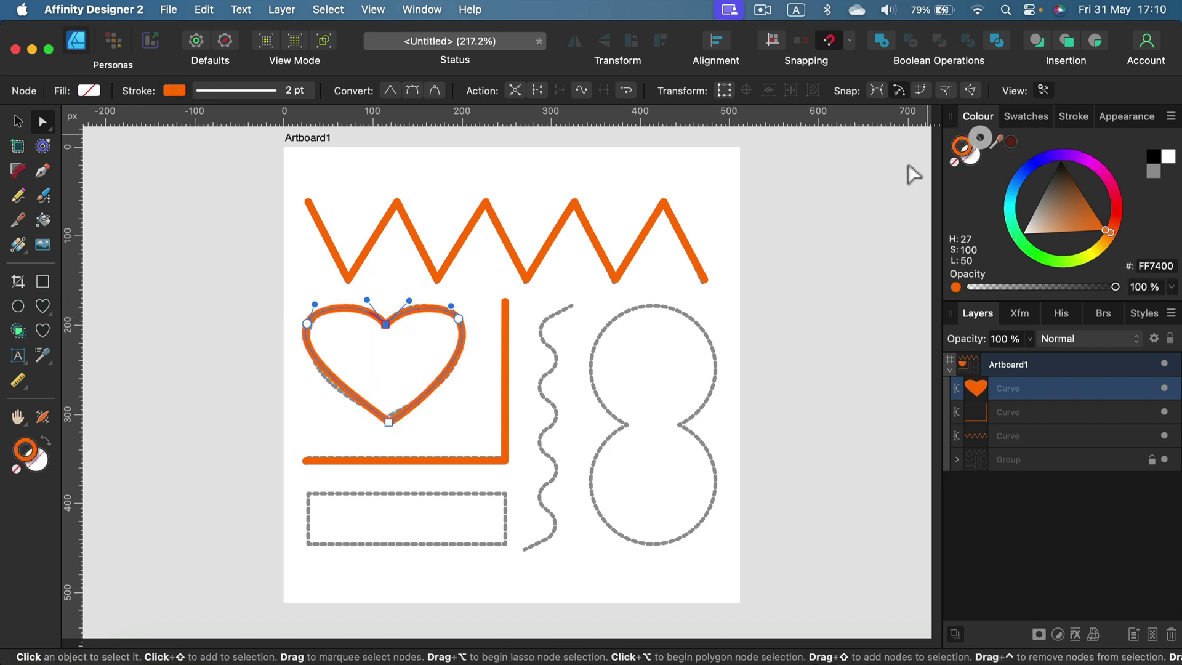
pyautogui.click(461, 422)
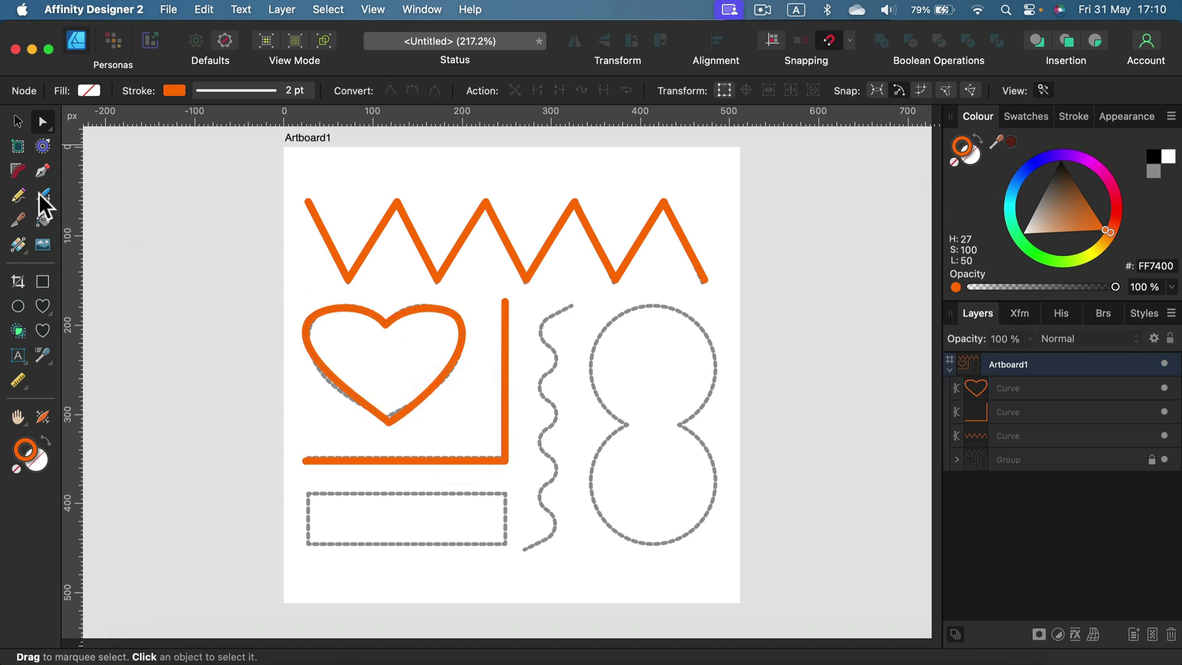
# Draw an orange pencil stroke along the dashed wavy guide, top to bottom
pyautogui.click(21, 196)
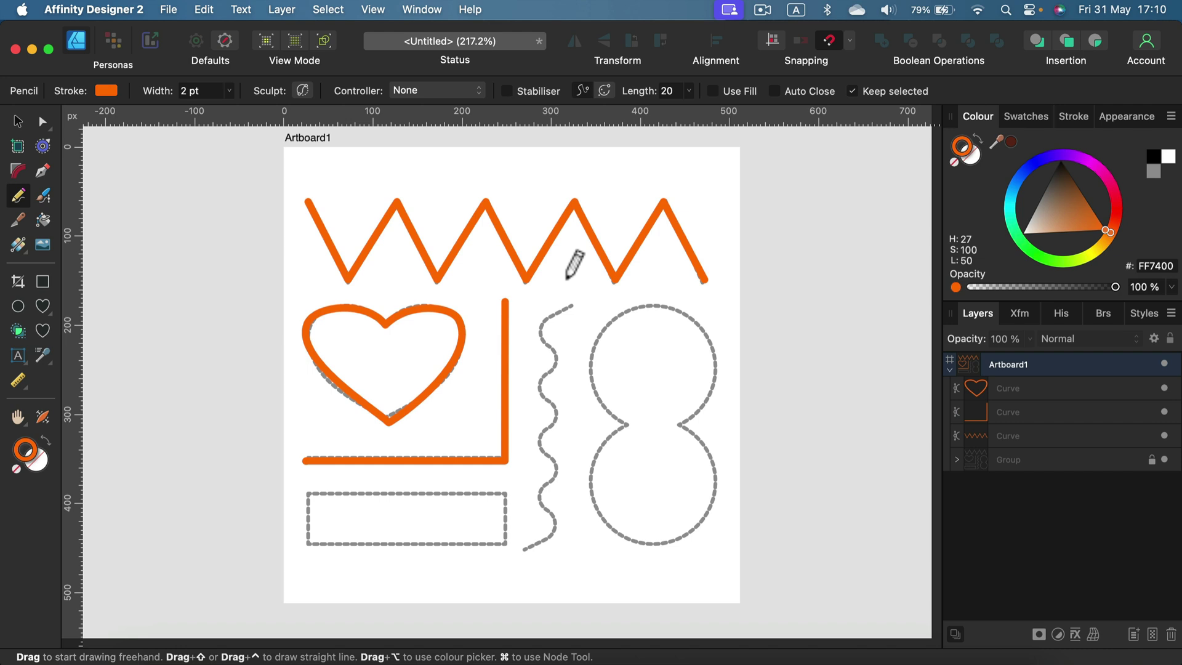
pyautogui.moveTo(576, 305); pyautogui.dragTo(542, 323)
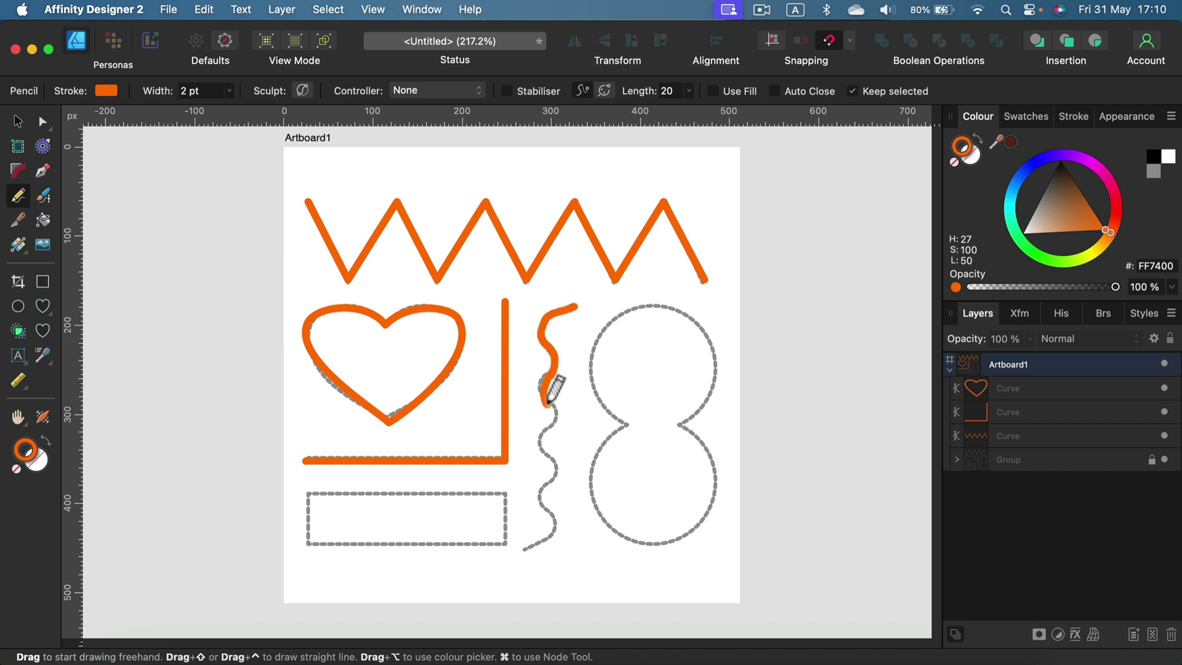
pyautogui.moveTo(545, 432)
pyautogui.mouseDown()
pyautogui.moveTo(553, 467)
pyautogui.moveTo(547, 513)
pyautogui.mouseUp()
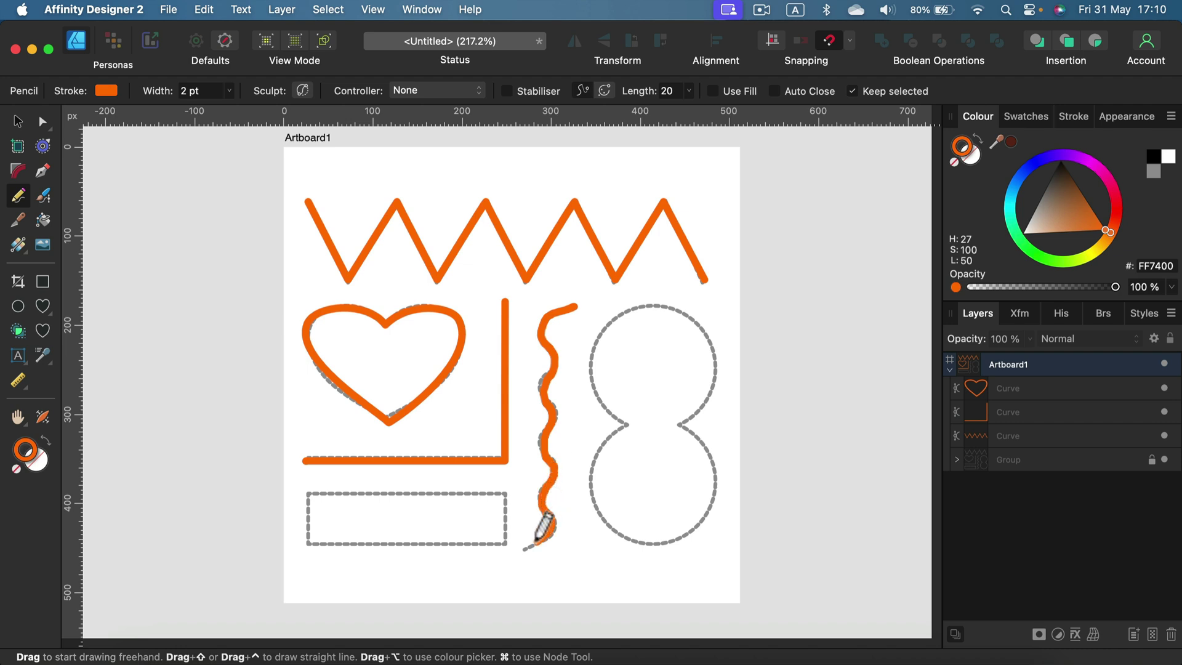
pyautogui.moveTo(523, 552); pyautogui.dragTo(523, 552)
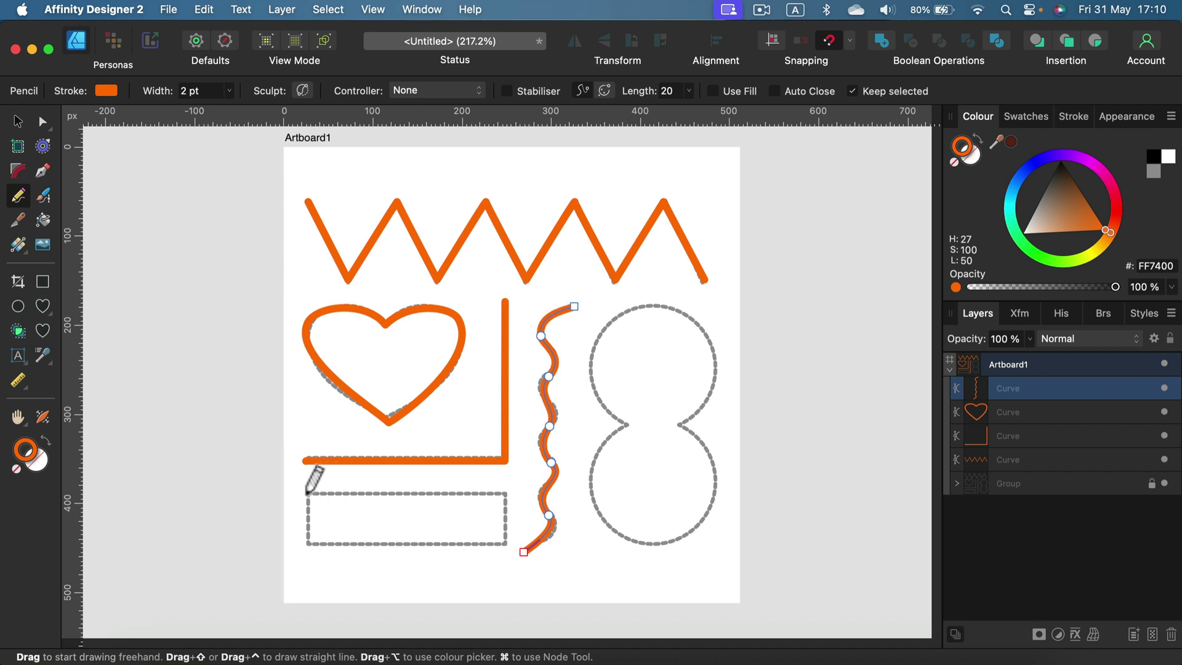
pyautogui.moveTo(307, 493)
pyautogui.mouseDown()
pyautogui.moveTo(503, 494)
pyautogui.moveTo(505, 540)
pyautogui.moveTo(311, 543)
pyautogui.moveTo(306, 496)
pyautogui.mouseUp()
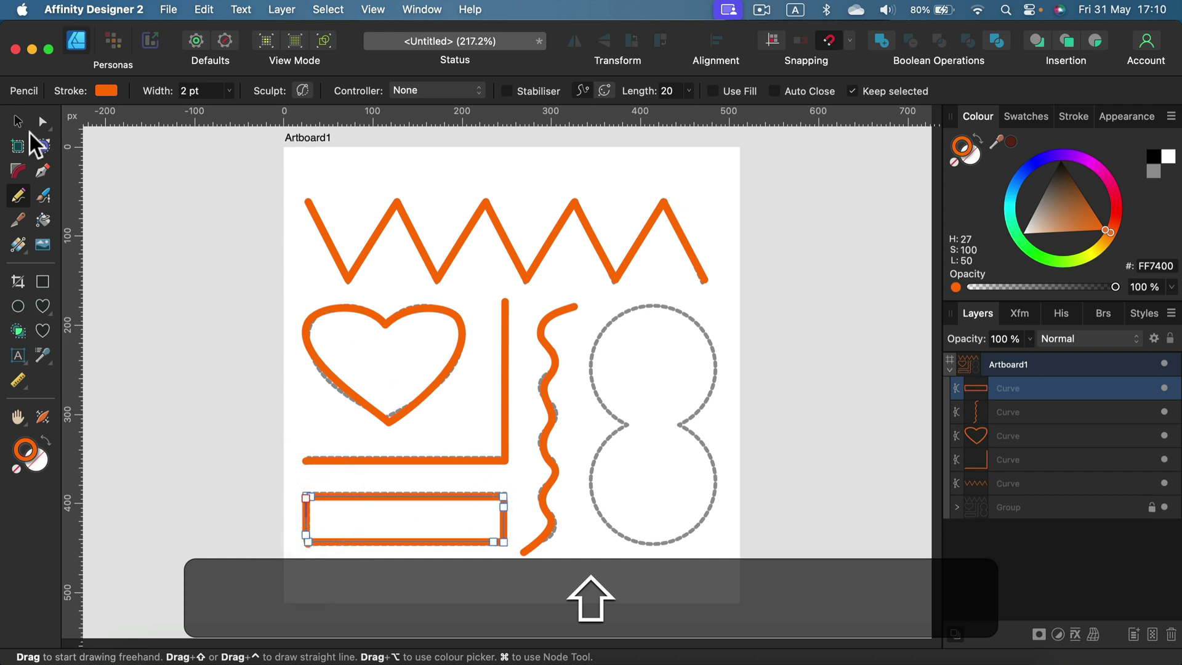
pyautogui.click(42, 122)
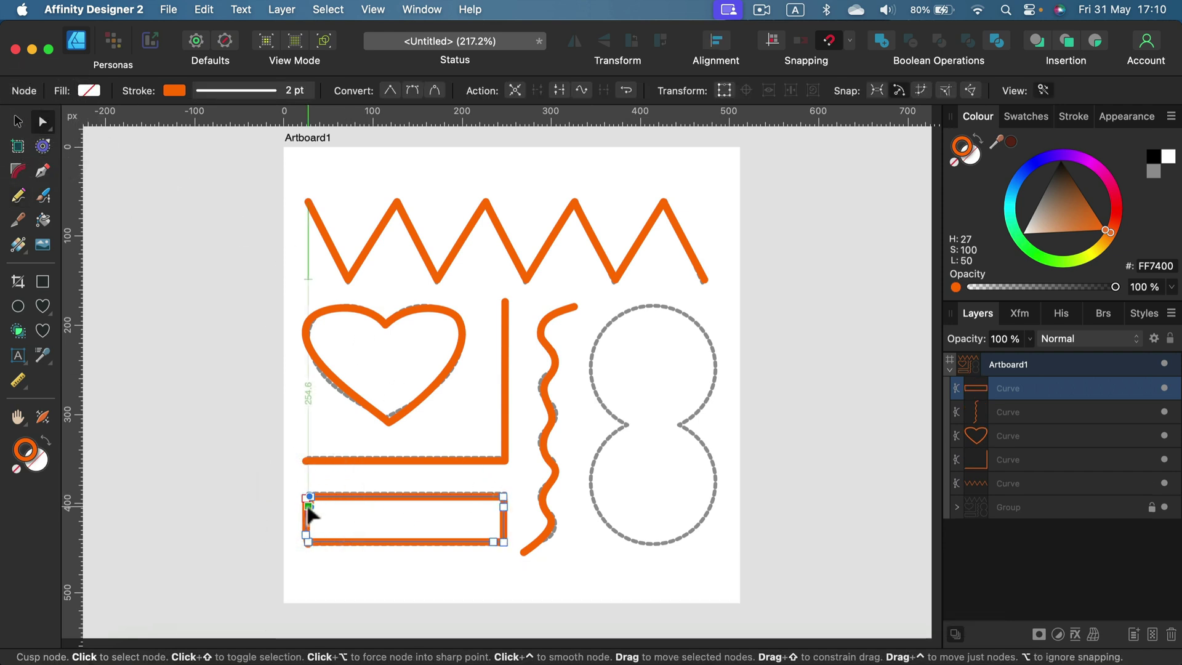
pyautogui.moveTo(309, 510); pyautogui.dragTo(299, 486)
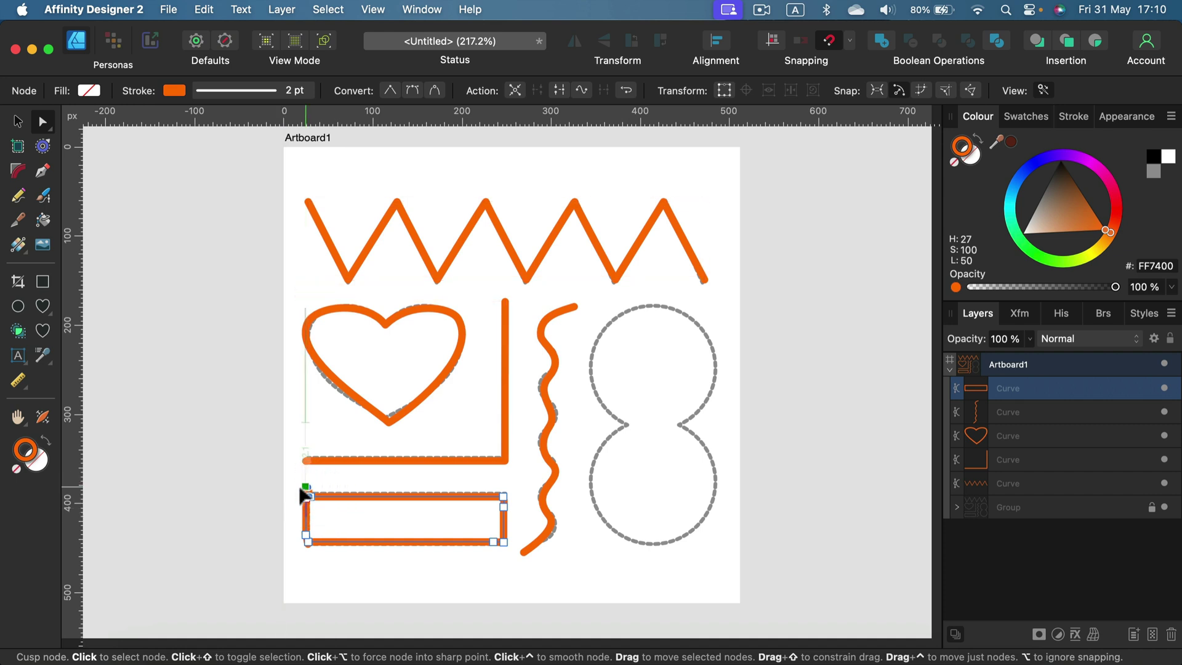
pyautogui.click(18, 121)
pyautogui.press('BackSpace')
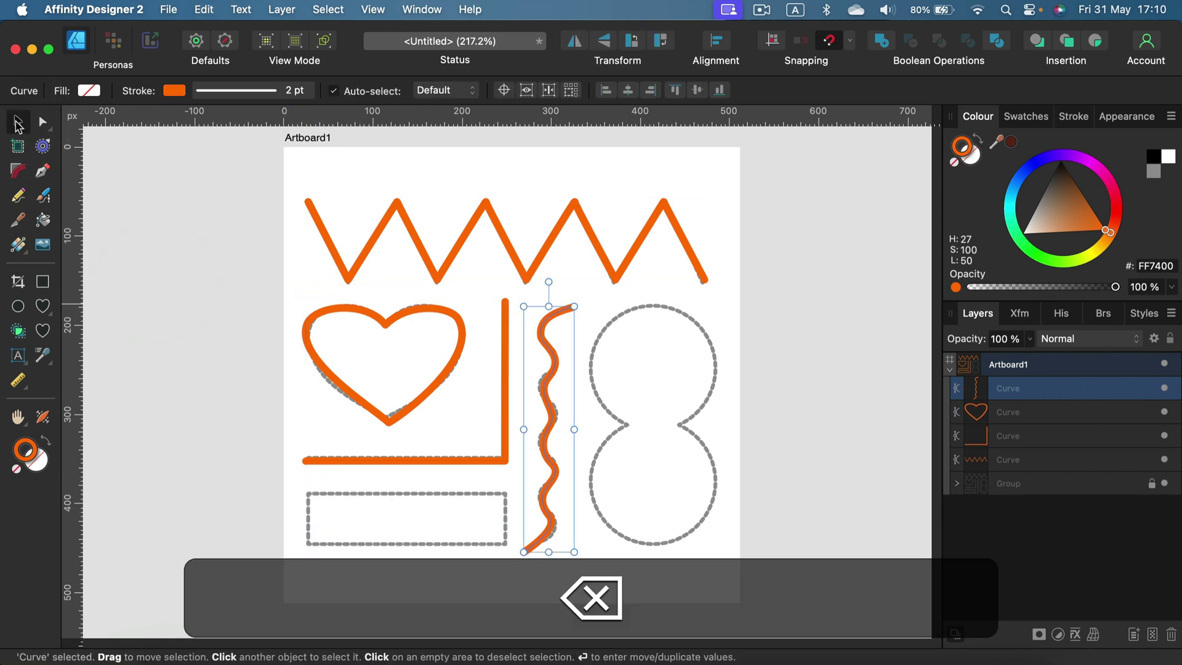
# Turn on automatic stroke closing and draw an orange pencil stroke over the dashed rectangle
pyautogui.click(17, 196)
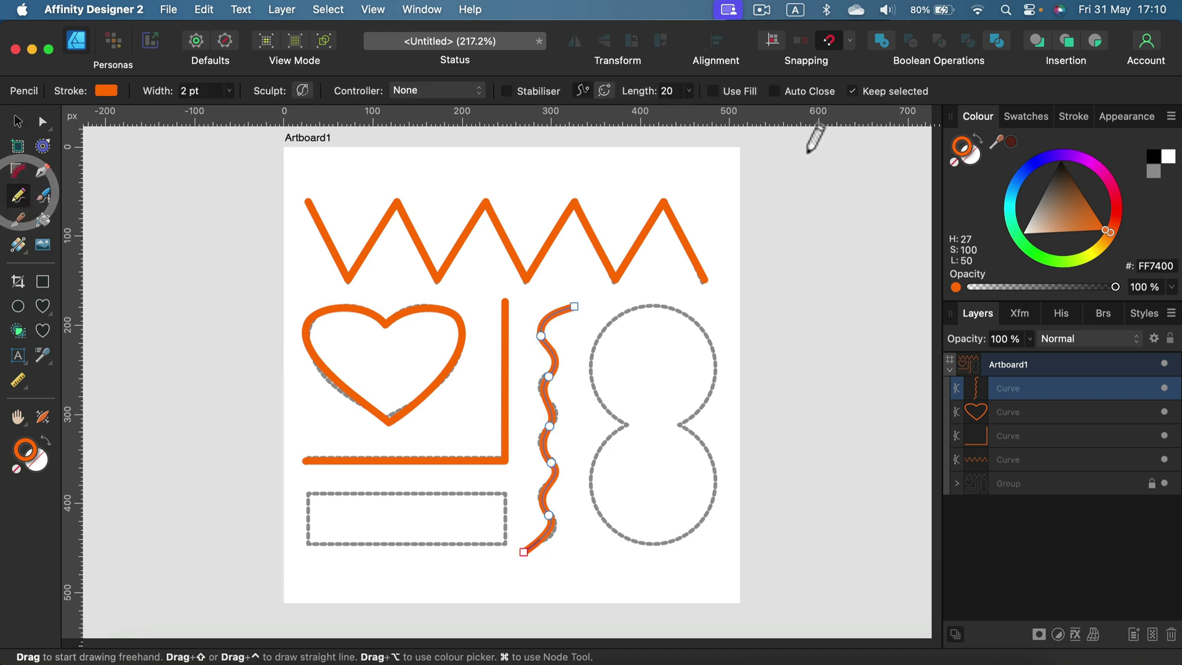
pyautogui.click(799, 86)
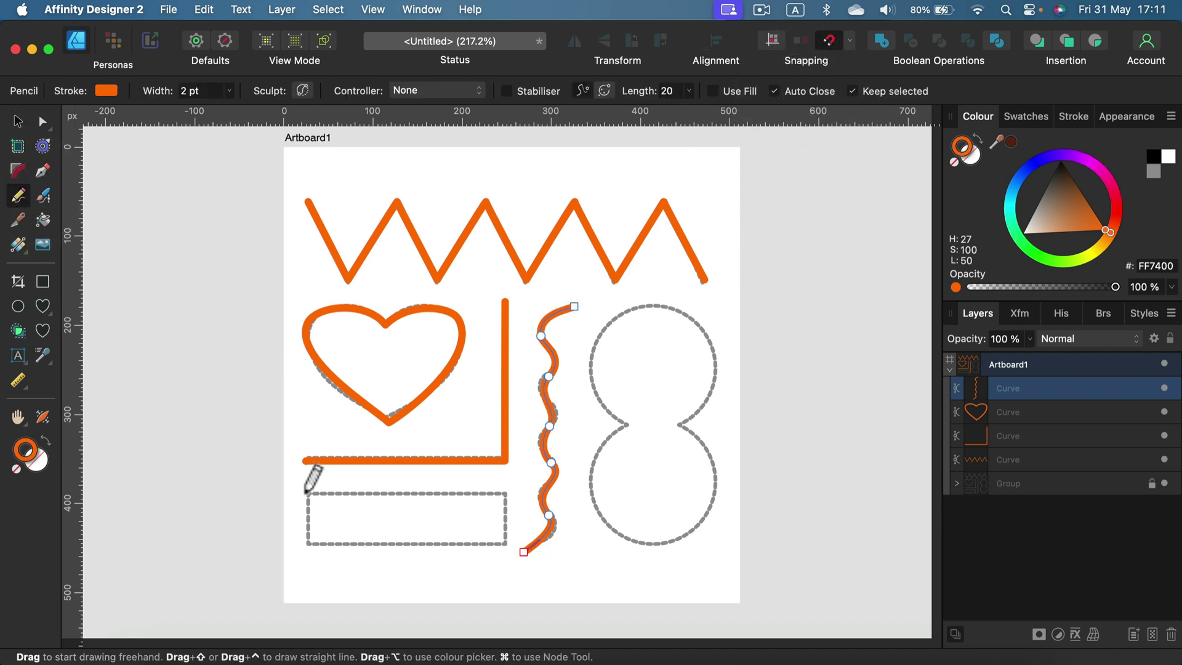
pyautogui.moveTo(307, 494)
pyautogui.mouseDown()
pyautogui.moveTo(508, 495)
pyautogui.moveTo(505, 542)
pyautogui.moveTo(324, 547)
pyautogui.moveTo(307, 544)
pyautogui.moveTo(308, 496)
pyautogui.mouseUp()
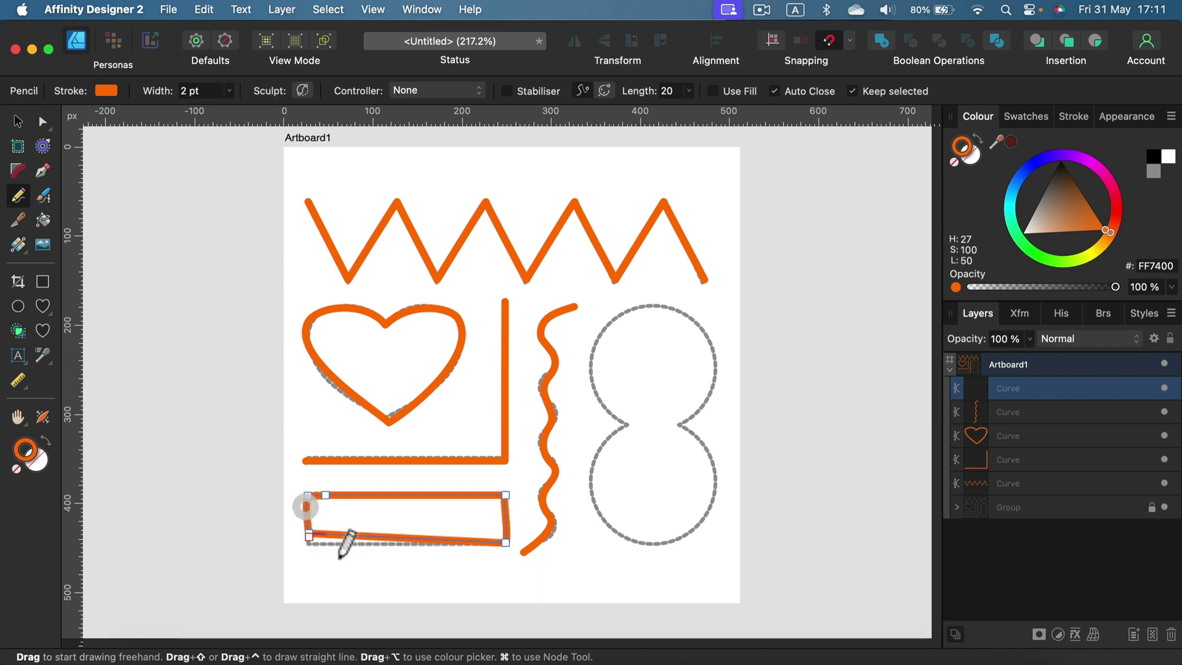
# Delete the stray bottom-left and extra top-edge nodes to straighten the rectangle's edges
pyautogui.click(42, 121)
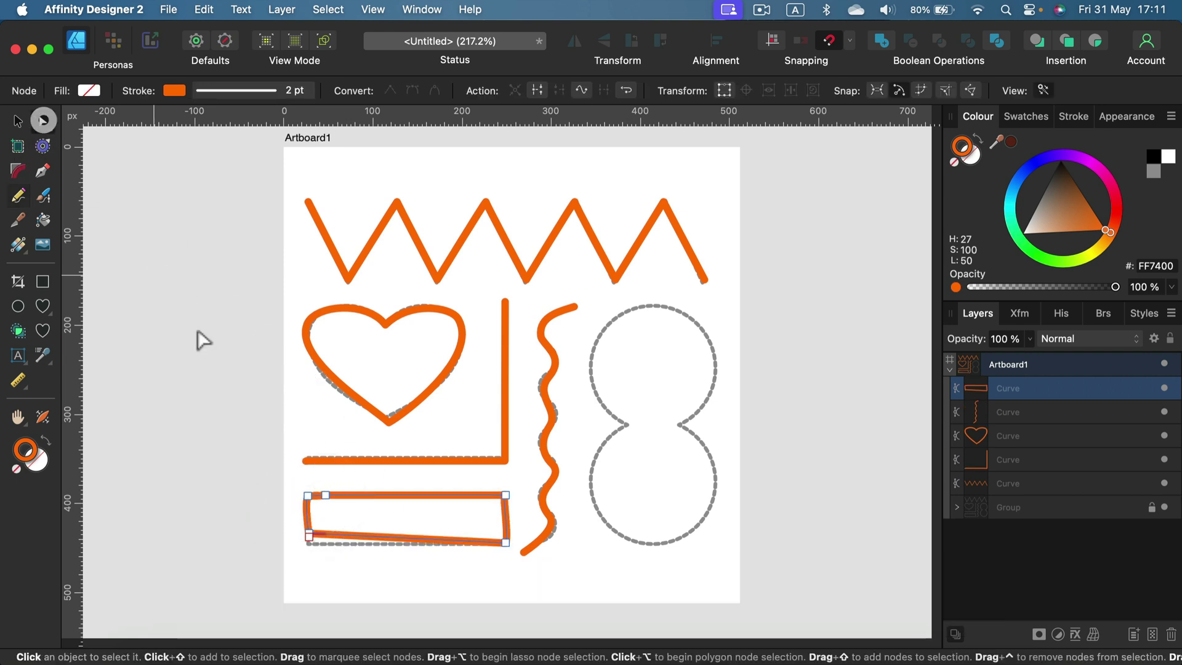
pyautogui.click(306, 543)
pyautogui.press('BackSpace')
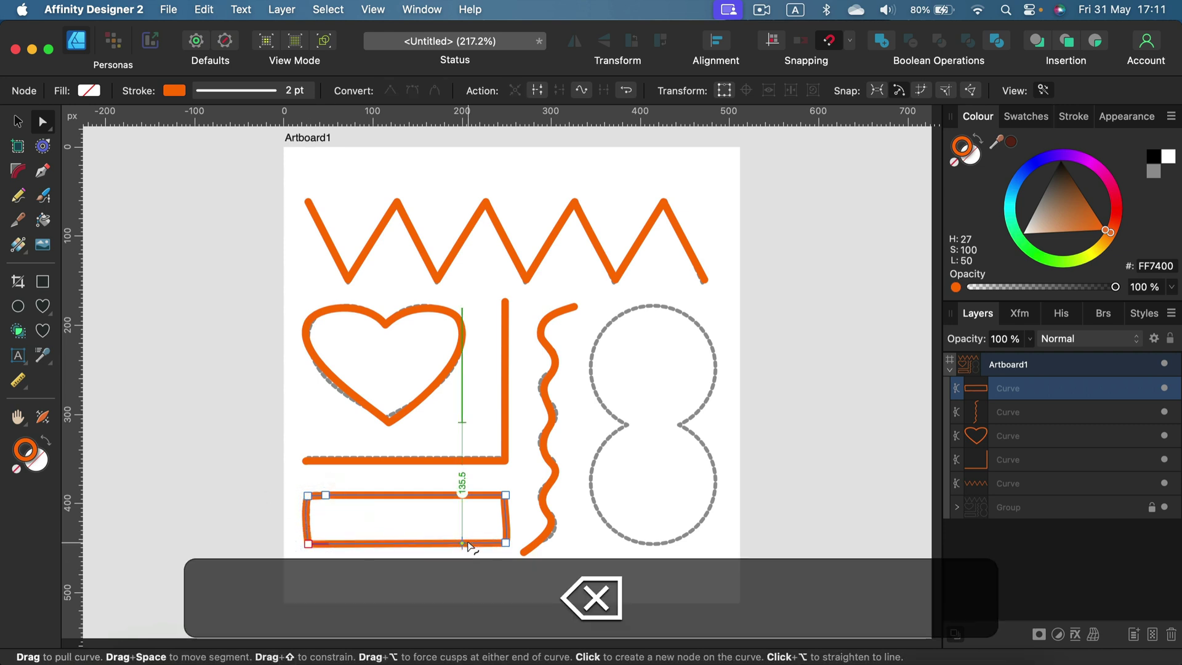
pyautogui.click(326, 495)
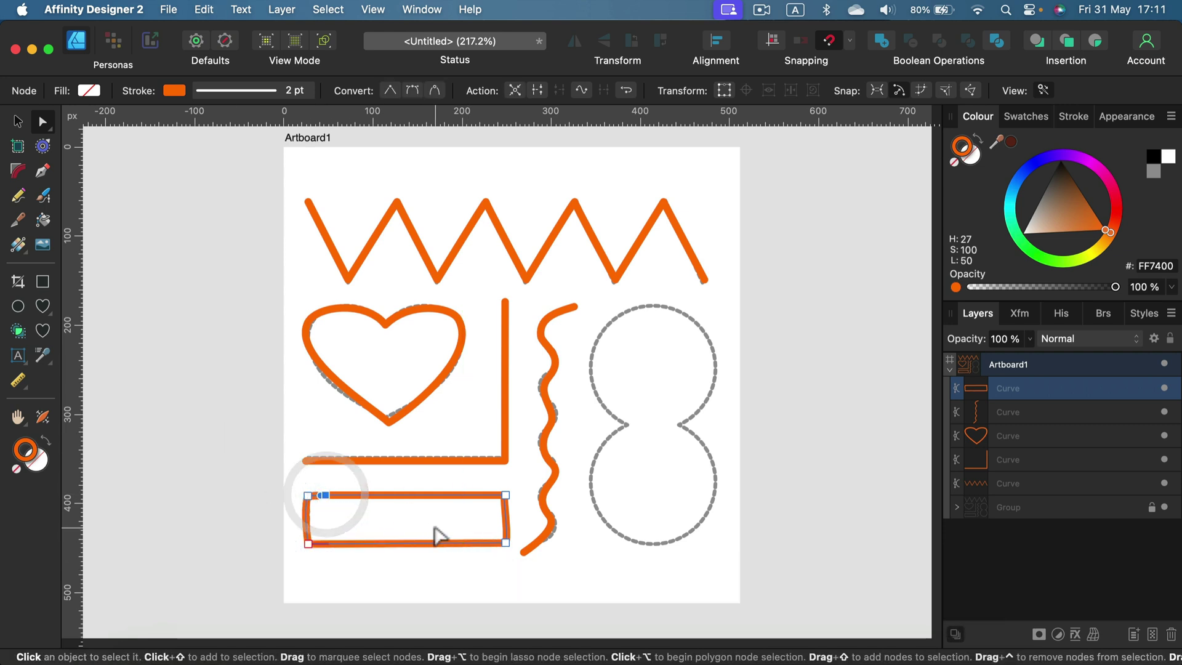
pyautogui.press('BackSpace')
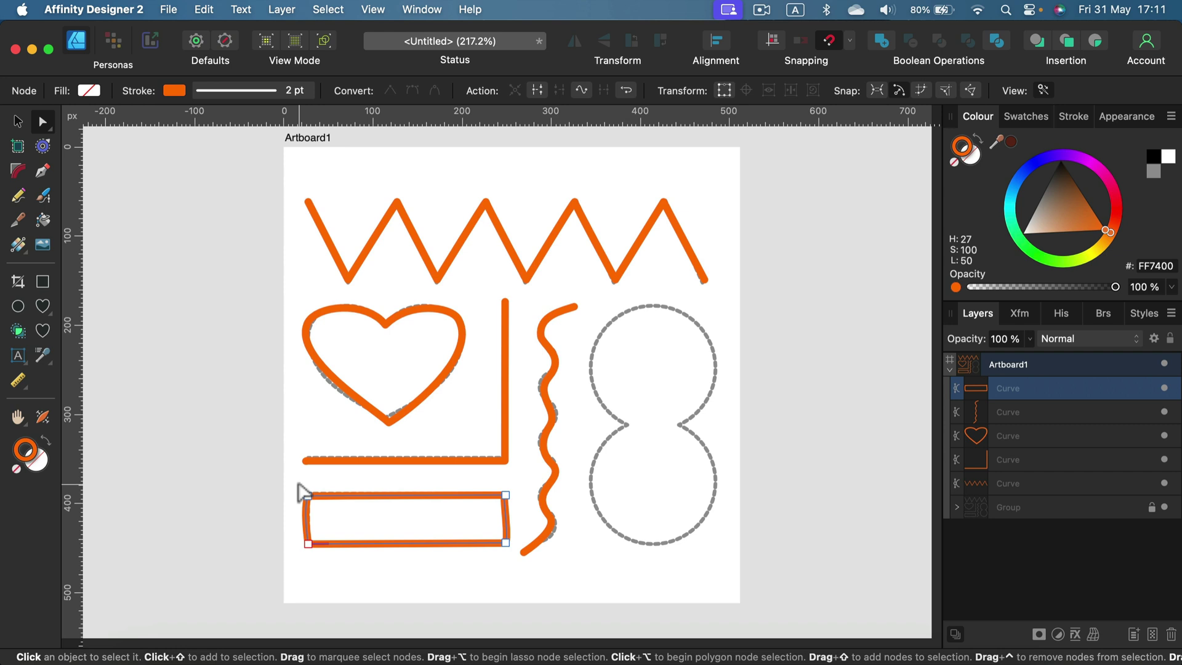
pyautogui.click(301, 484)
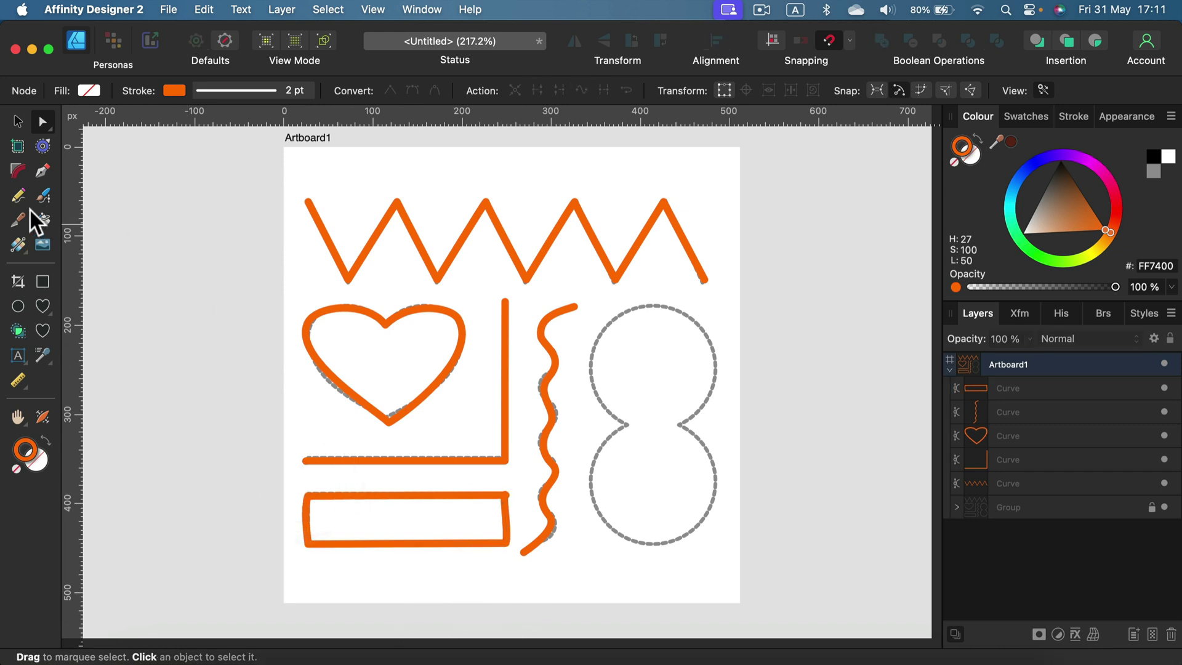
pyautogui.click(18, 196)
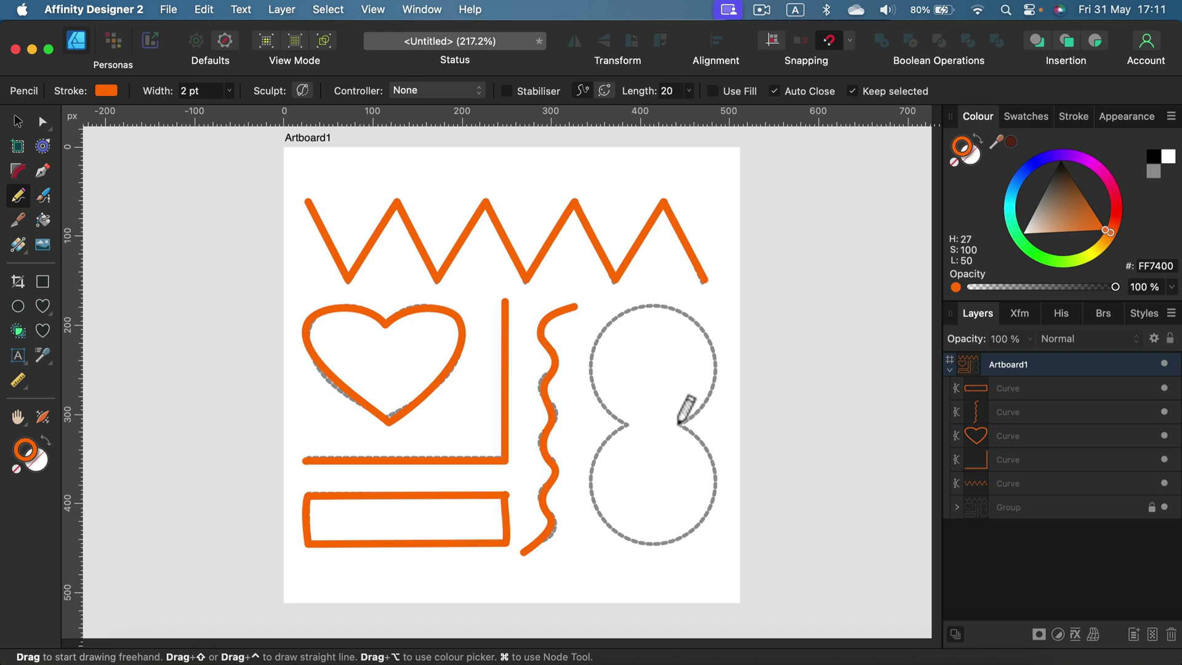
# Trace the dashed figure-8 with the pencil and nudge its left waist node onto the guide
pyautogui.moveTo(710, 394)
pyautogui.mouseDown()
pyautogui.moveTo(714, 350)
pyautogui.moveTo(702, 323)
pyautogui.moveTo(668, 305)
pyautogui.moveTo(600, 317)
pyautogui.moveTo(585, 356)
pyautogui.moveTo(623, 423)
pyautogui.moveTo(586, 459)
pyautogui.moveTo(597, 517)
pyautogui.moveTo(665, 549)
pyautogui.moveTo(691, 528)
pyautogui.moveTo(714, 455)
pyautogui.moveTo(701, 401)
pyautogui.moveTo(679, 425)
pyautogui.mouseUp()
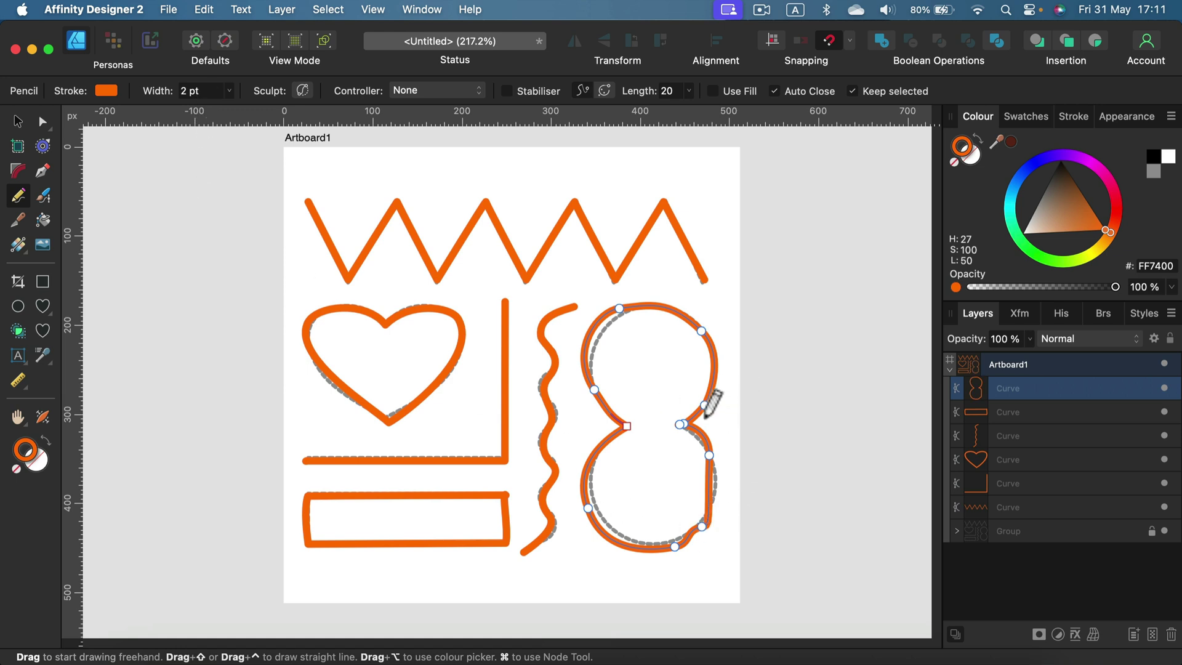
pyautogui.click(43, 122)
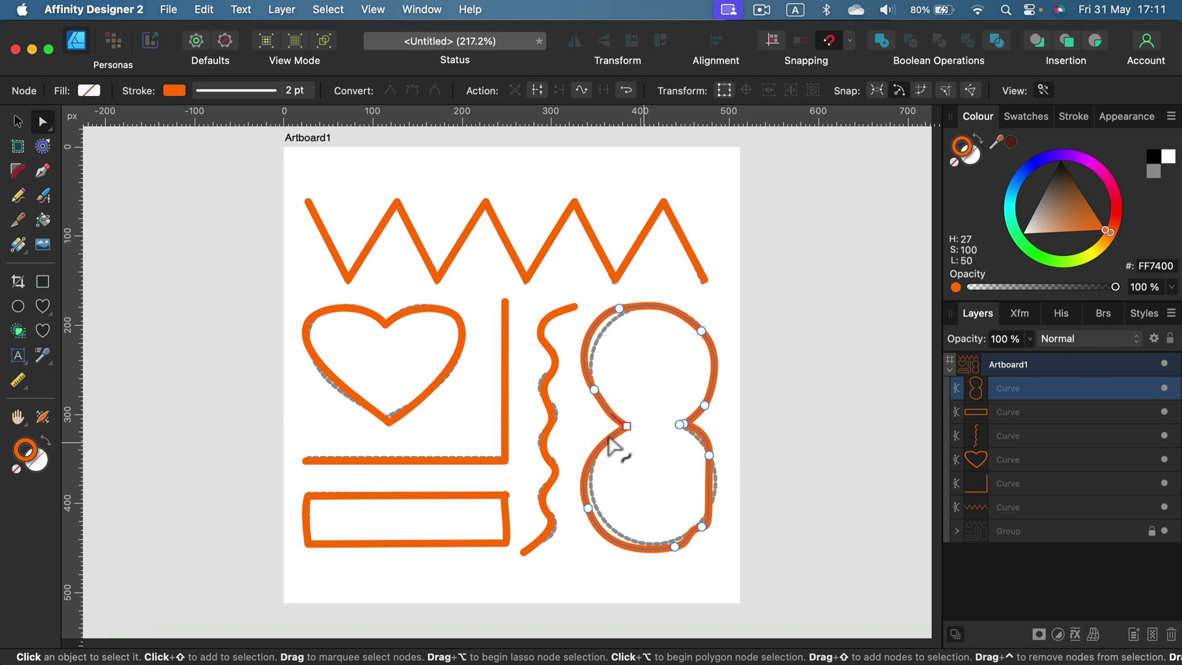
pyautogui.moveTo(628, 425)
pyautogui.mouseDown()
pyautogui.moveTo(614, 369)
pyautogui.moveTo(629, 429)
pyautogui.mouseUp()
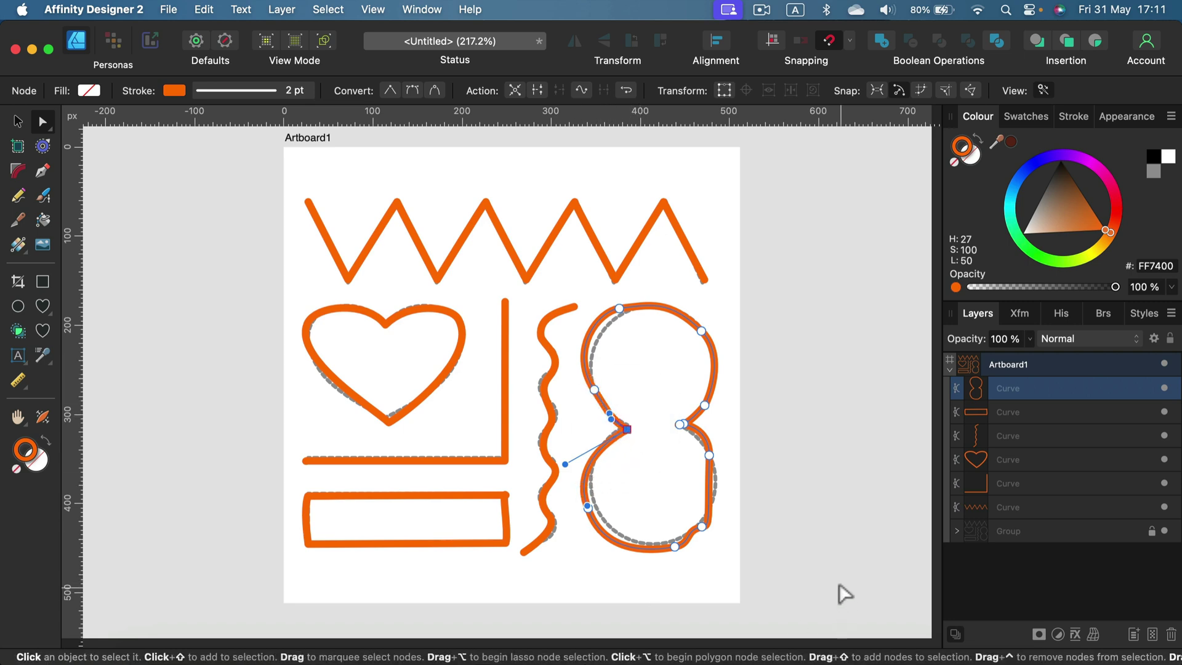
# Zoom in and refit the figure-8's right side, making the right waist node sharp
pyautogui.press('super+equal')
pyautogui.press('super+equal')
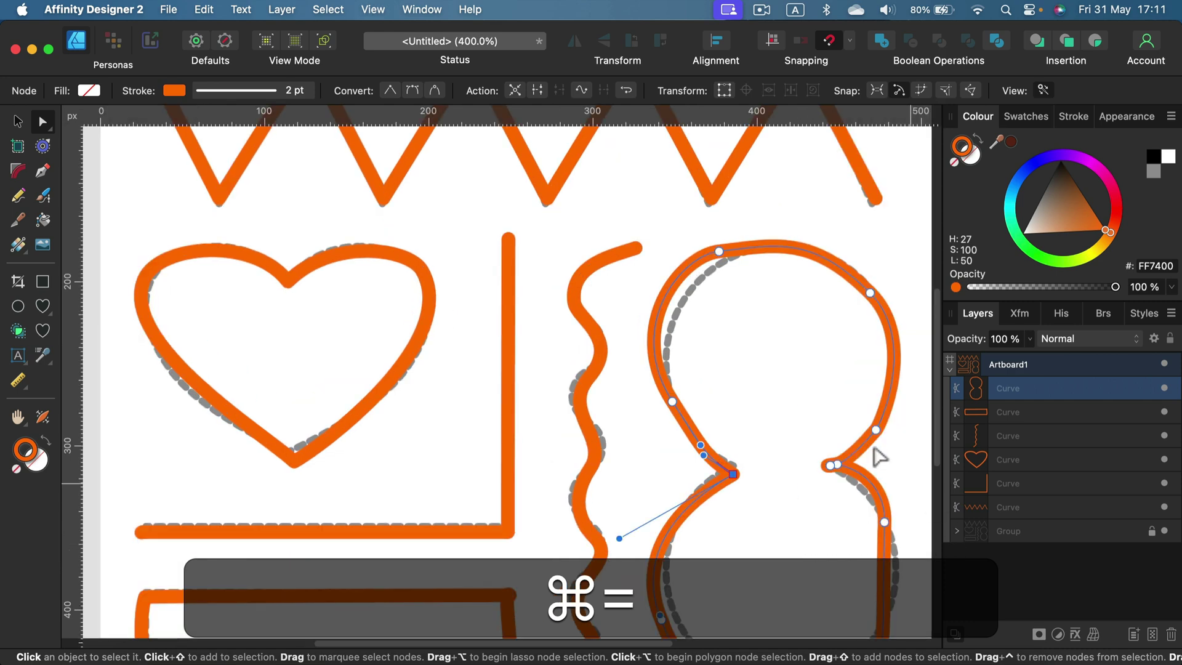
pyautogui.moveTo(781, 515); pyautogui.dragTo(667, 373)
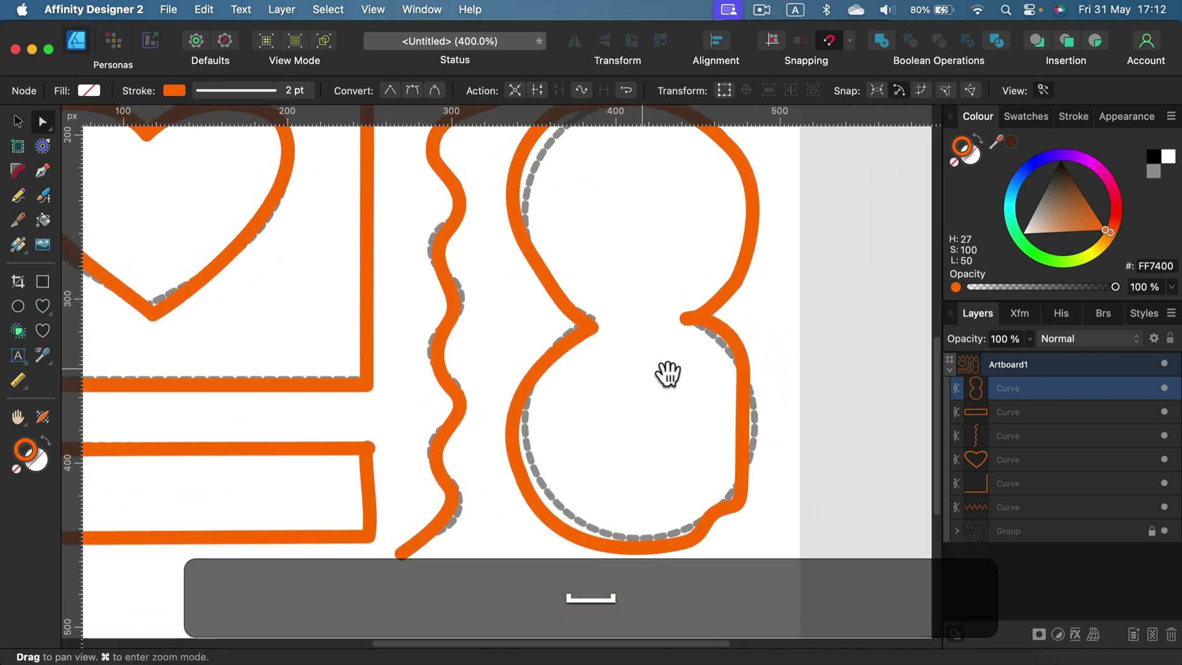
pyautogui.moveTo(687, 322); pyautogui.dragTo(700, 322)
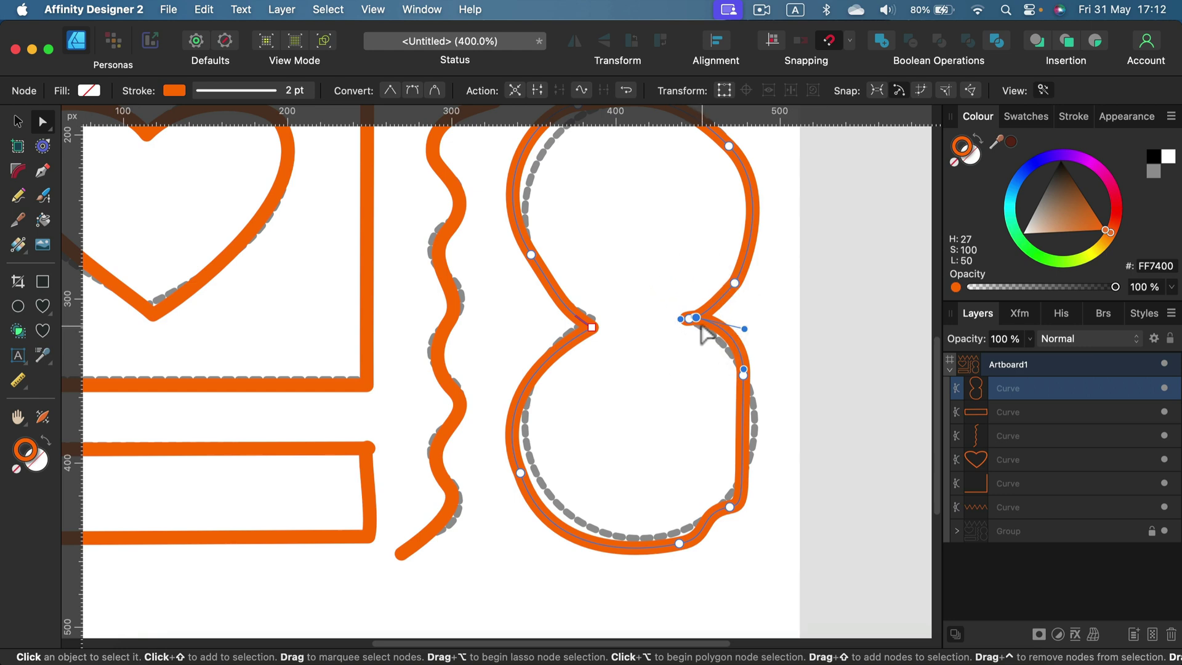
pyautogui.press('BackSpace')
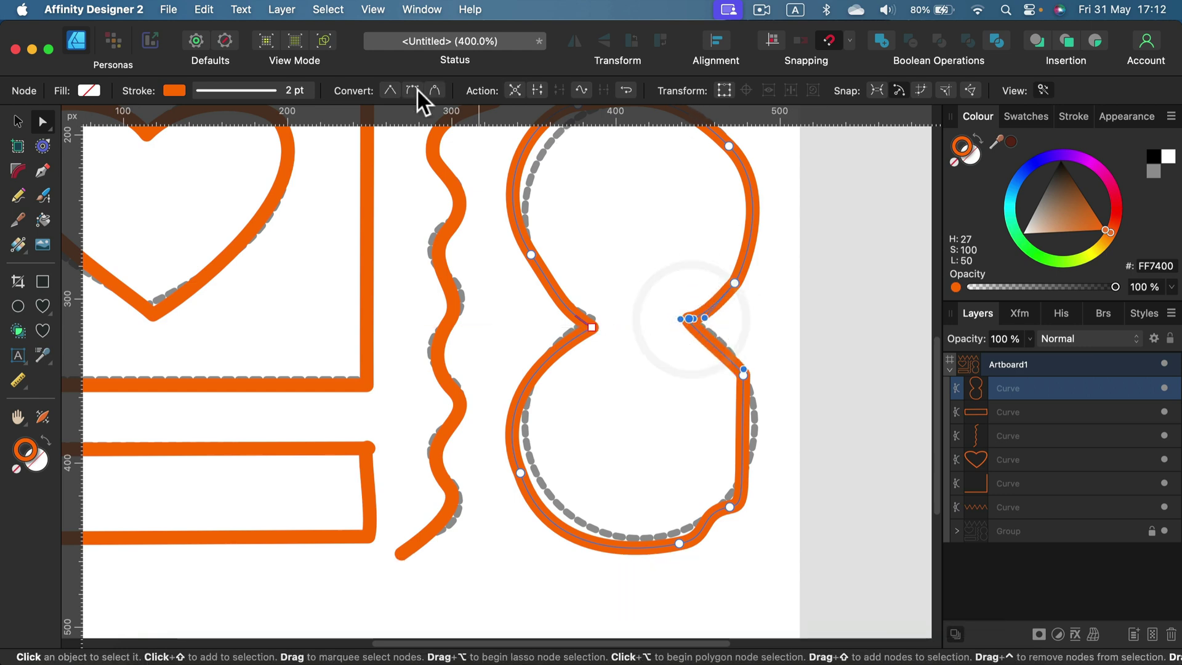
pyautogui.click(391, 90)
pyautogui.moveTo(741, 372); pyautogui.dragTo(748, 348)
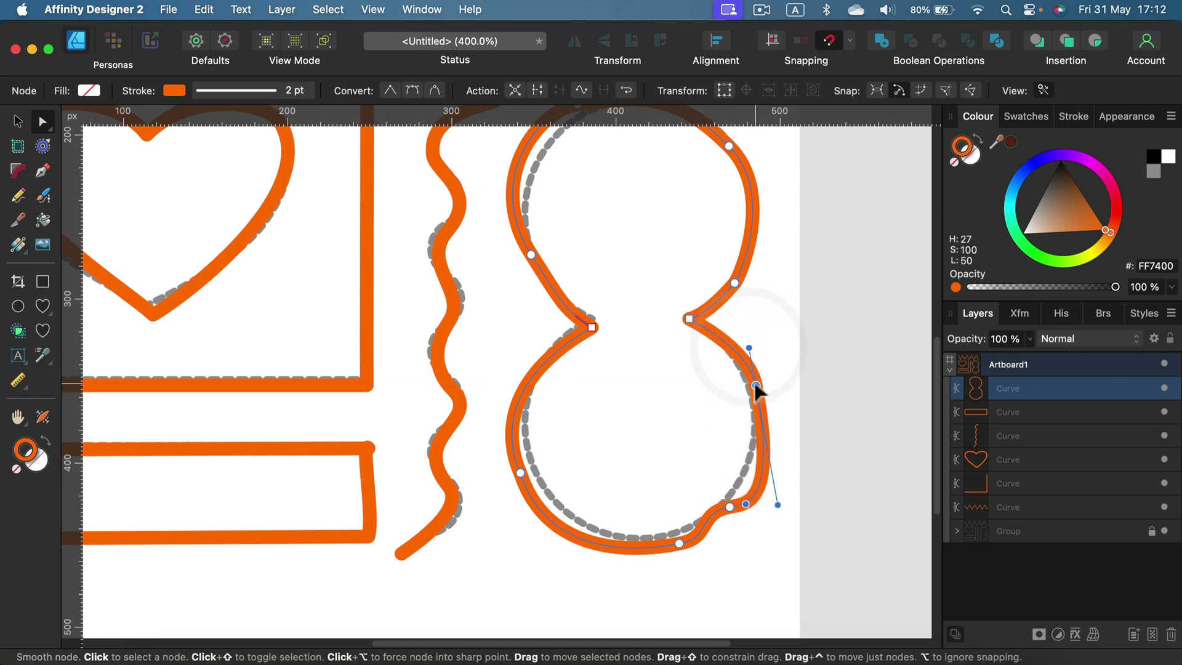
pyautogui.moveTo(755, 386); pyautogui.dragTo(745, 386)
pyautogui.click(730, 506)
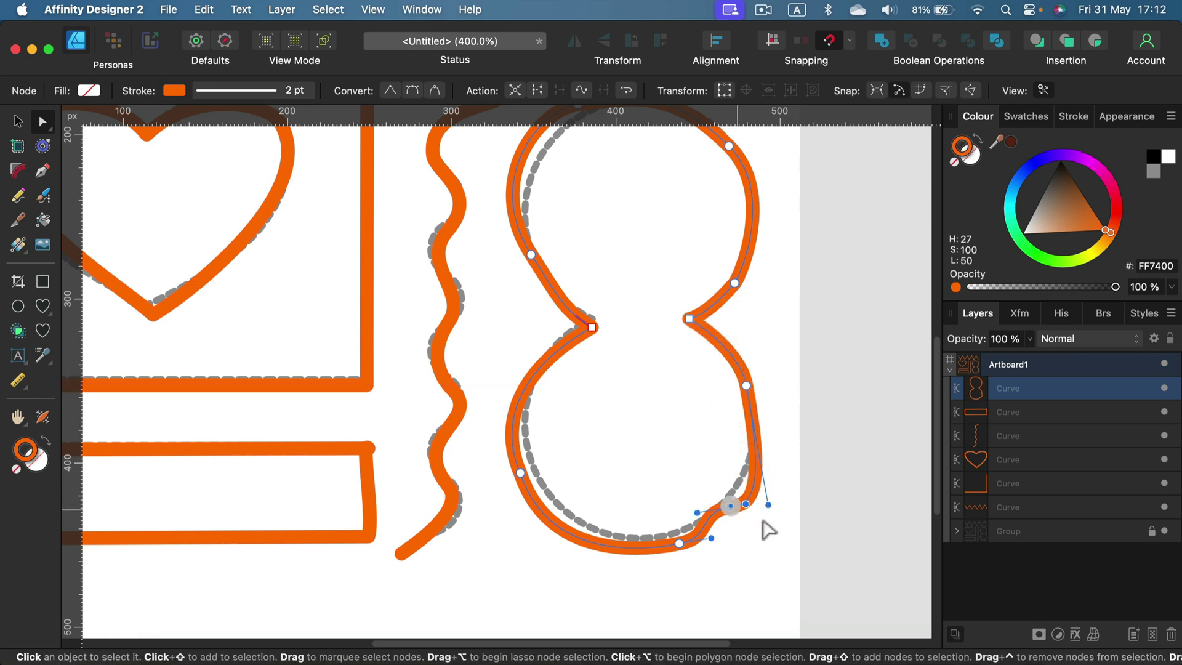
pyautogui.press('BackSpace')
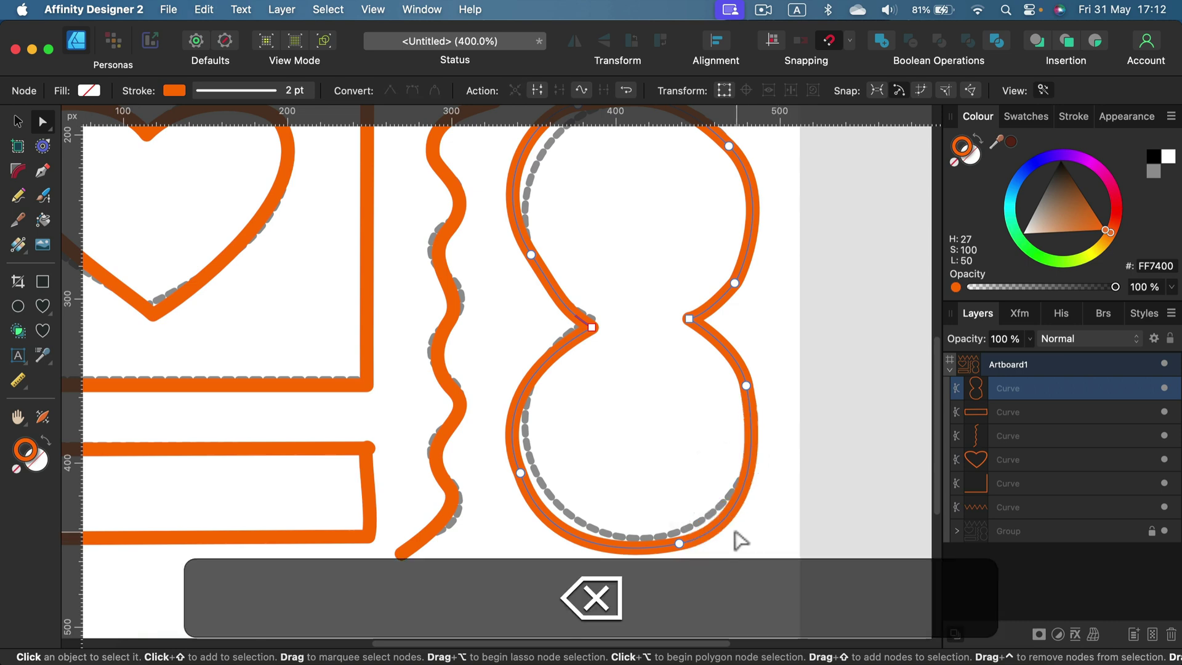
pyautogui.click(679, 546)
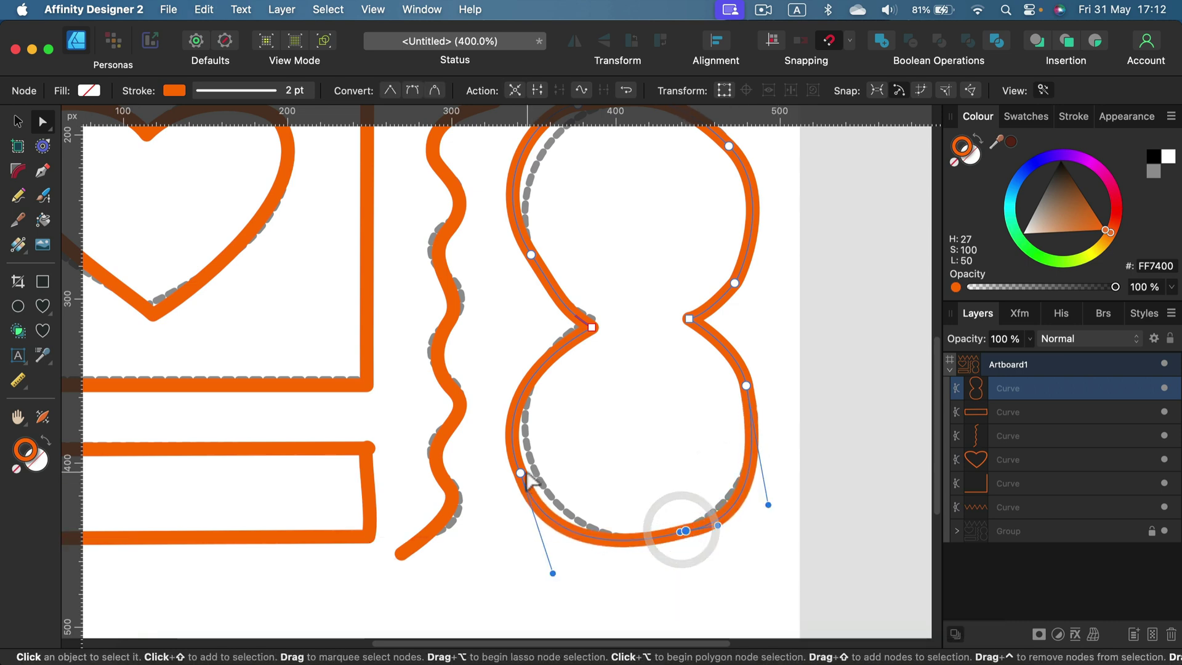
# Refit the figure-8's lower-left curve and upper loop to the guide, removing extra nodes
pyautogui.moveTo(523, 475); pyautogui.dragTo(550, 477)
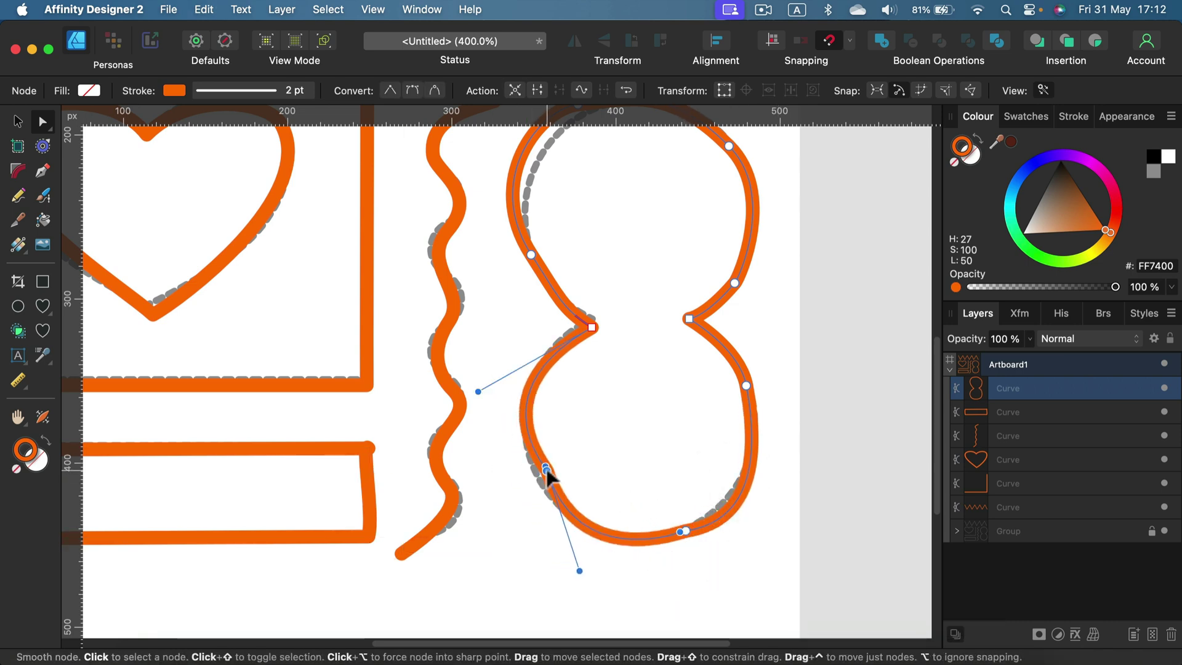
pyautogui.click(545, 471)
pyautogui.press('BackSpace')
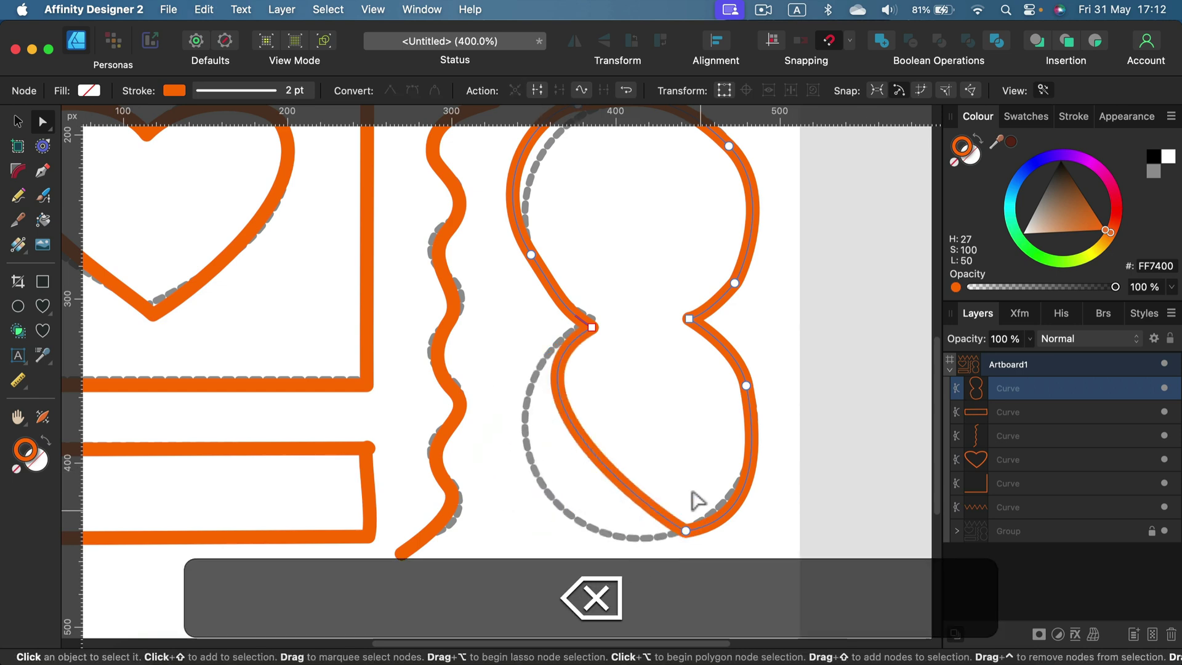
pyautogui.moveTo(603, 471); pyautogui.dragTo(552, 496)
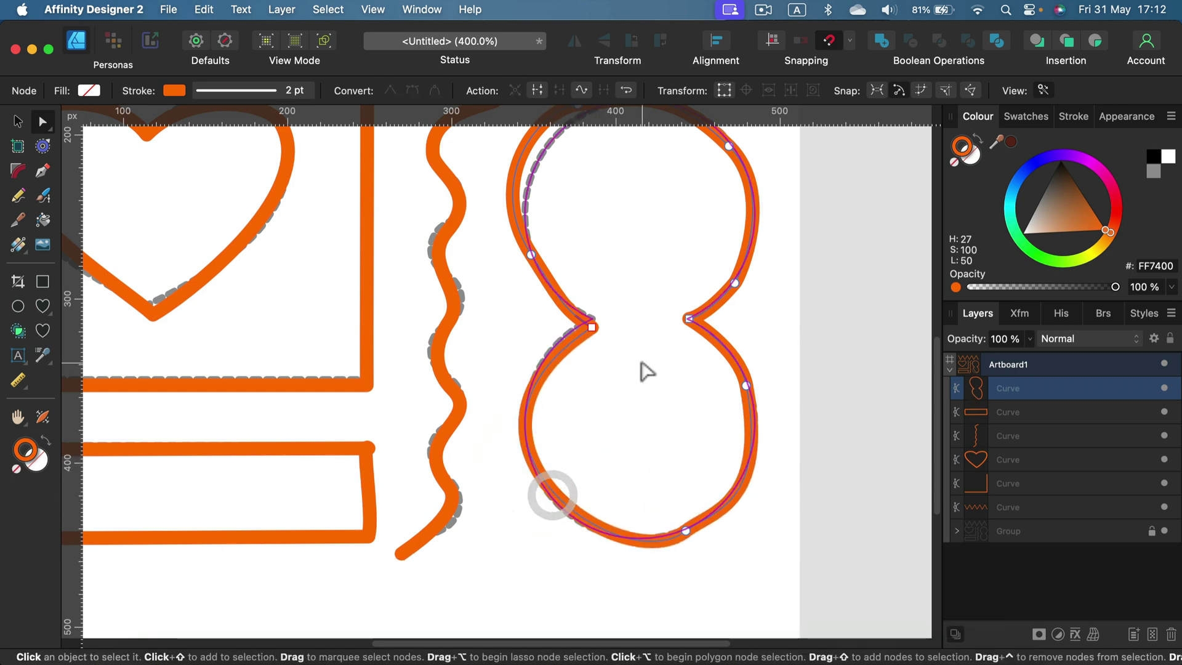
pyautogui.scroll(2, 644, 370)
pyautogui.click(578, 158)
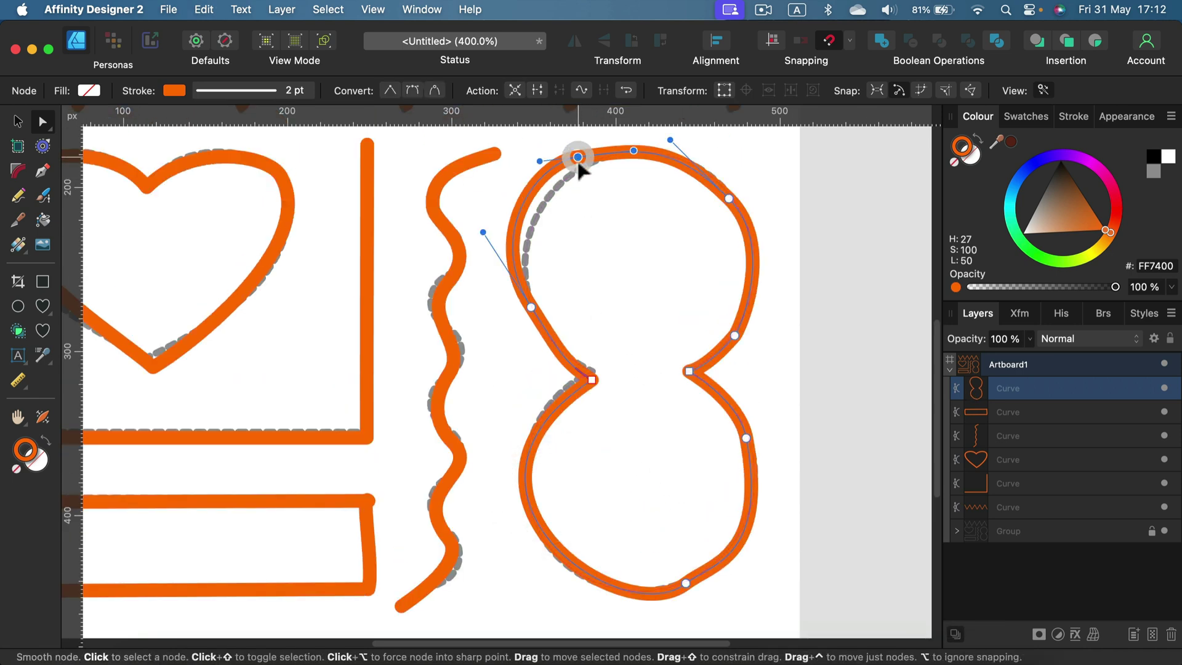
pyautogui.press('BackSpace')
pyautogui.moveTo(610, 197); pyautogui.dragTo(604, 169)
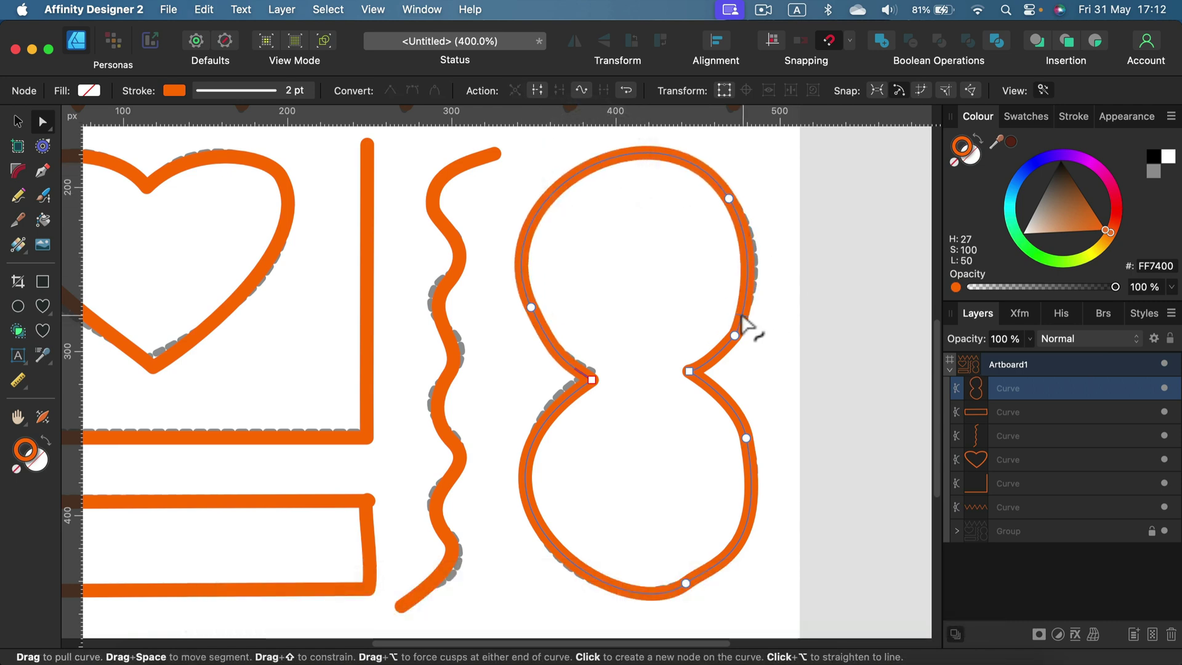
pyautogui.moveTo(759, 269); pyautogui.dragTo(753, 269)
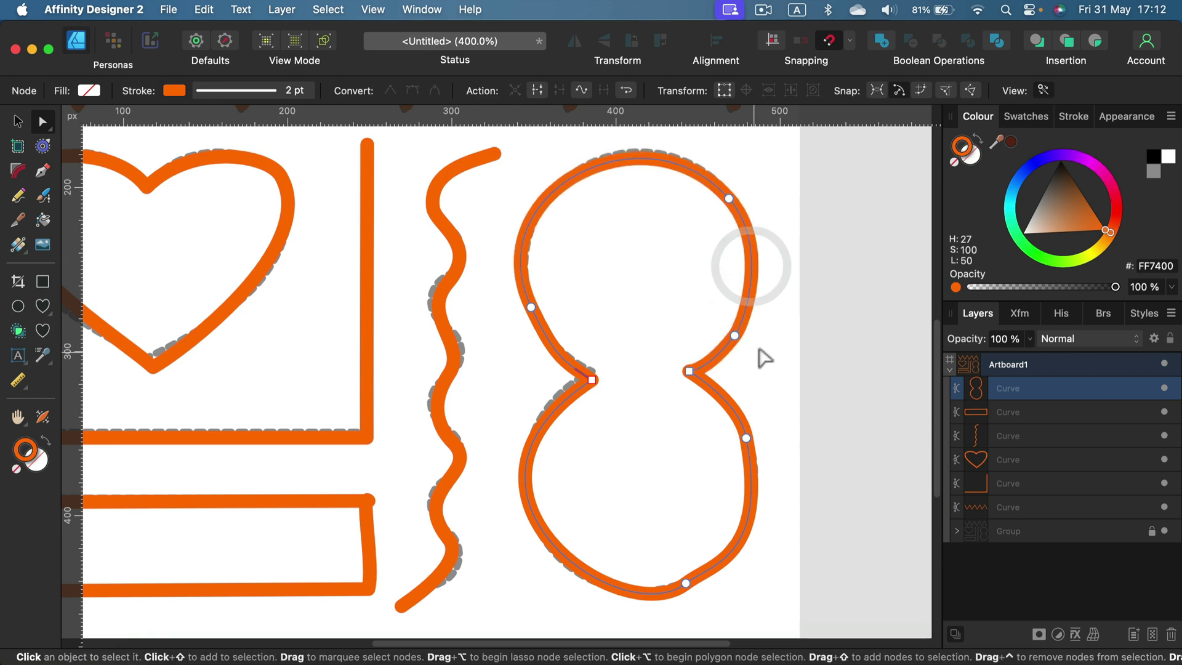
pyautogui.click(762, 349)
pyautogui.scroll(-2, 753, 431)
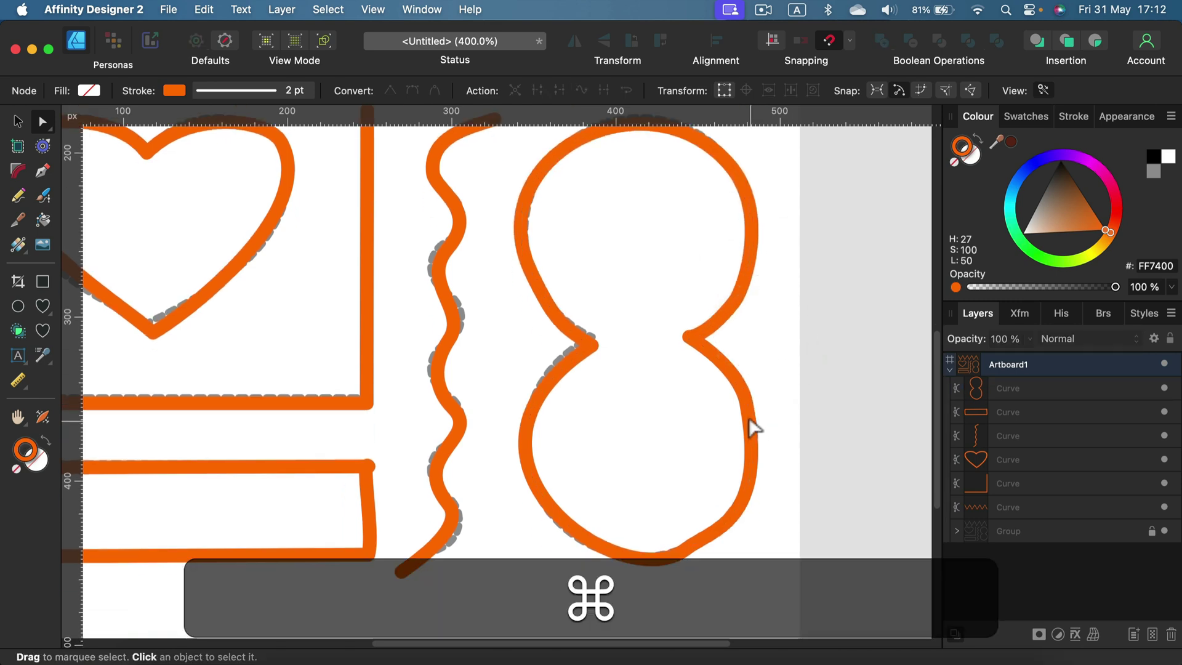
pyautogui.press('super+minus')
pyautogui.press('super+minus')
pyautogui.press('super+minus')
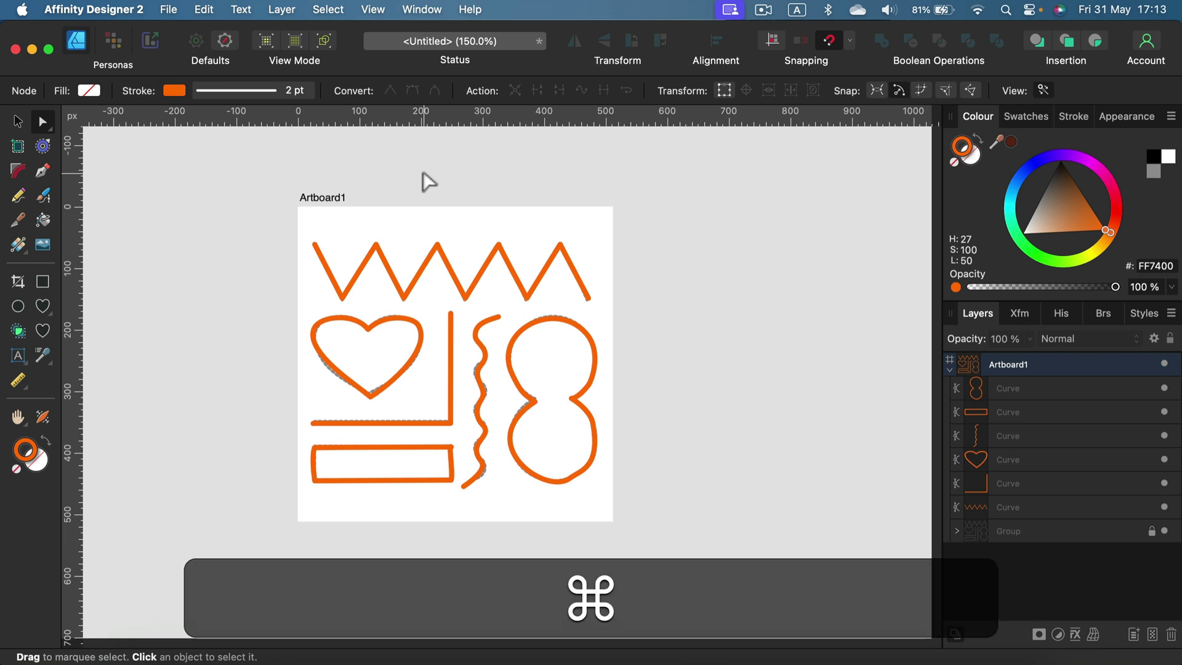
pyautogui.press('super+equal')
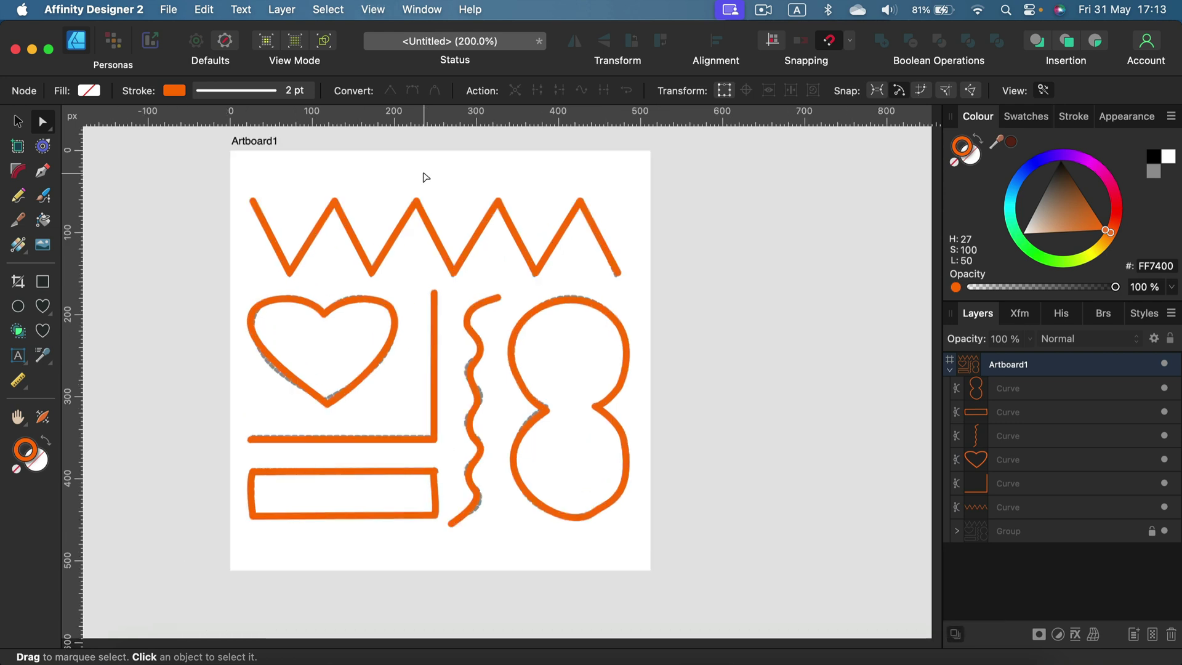